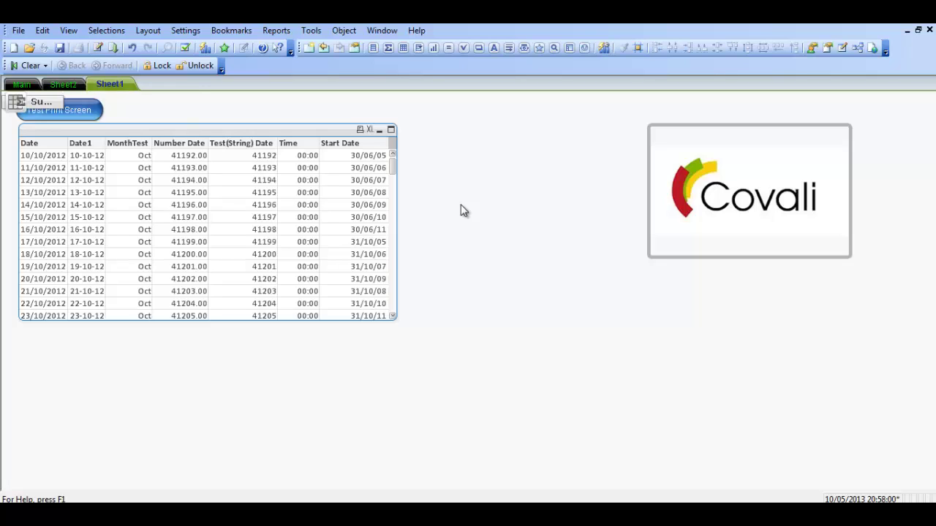
- Create a straight table with the expression Sum(Value), totalling 56317, and drag it below the date table
{"action": "left_click", "coordinate": [434, 49]}
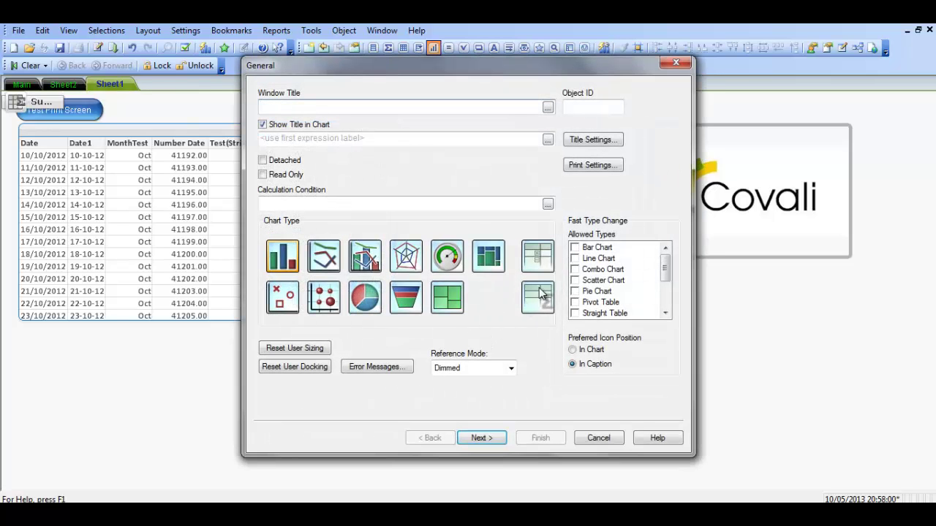
{"action": "left_click", "coordinate": [541, 296]}
{"action": "left_click", "coordinate": [480, 438]}
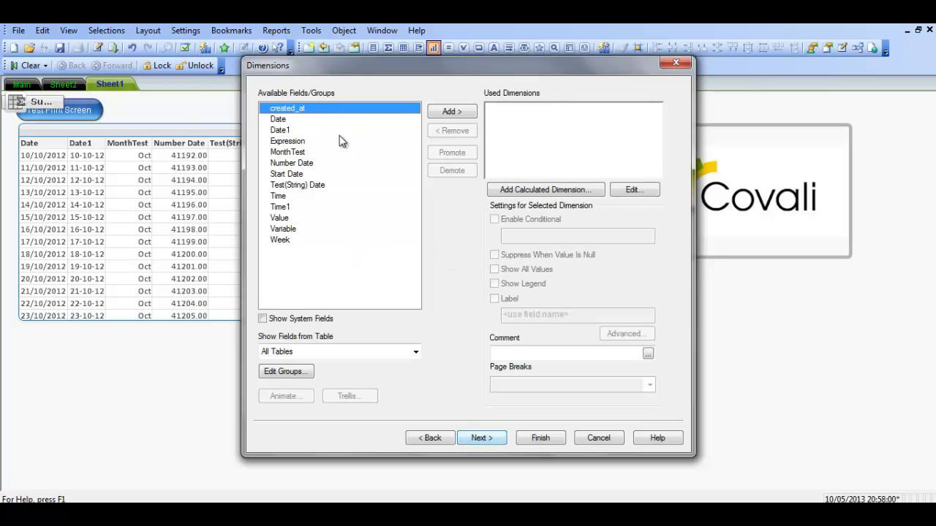
{"action": "left_click", "coordinate": [482, 437]}
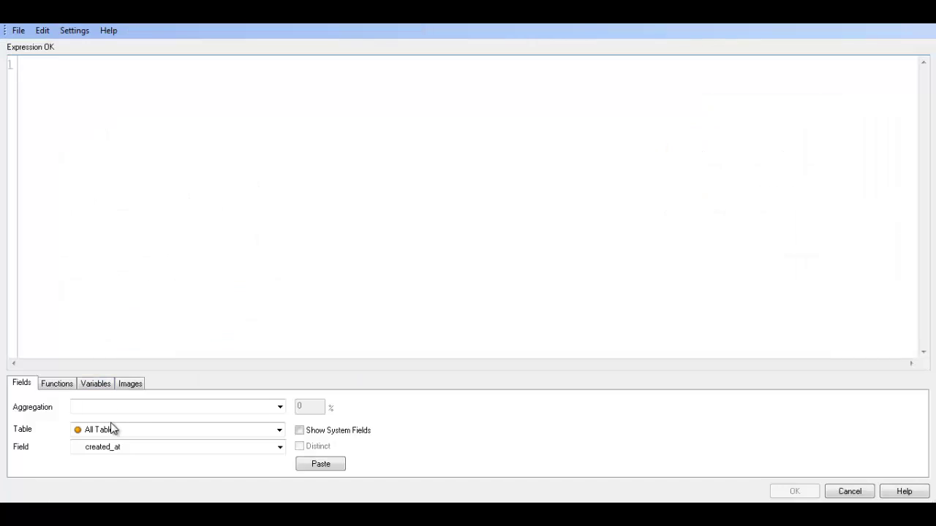
{"action": "left_click", "coordinate": [113, 410]}
{"action": "left_click", "coordinate": [103, 369]}
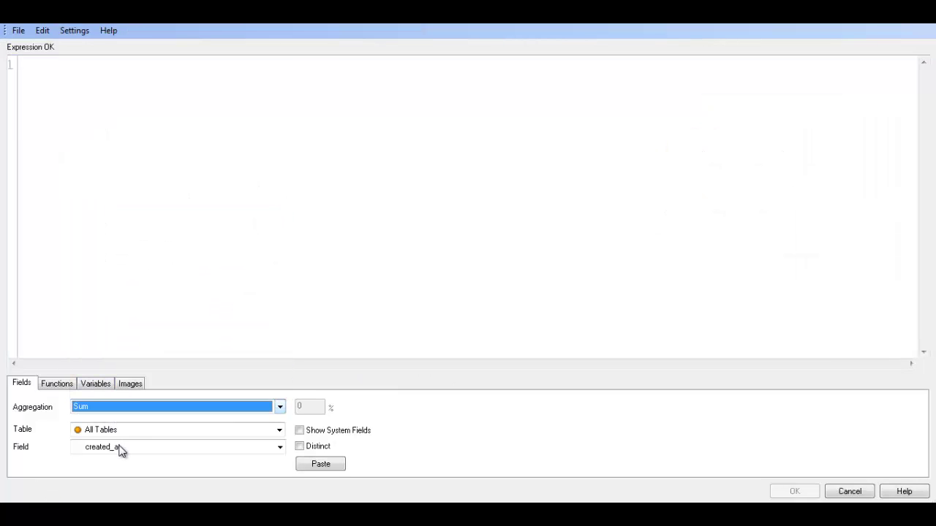
{"action": "left_click", "coordinate": [120, 449]}
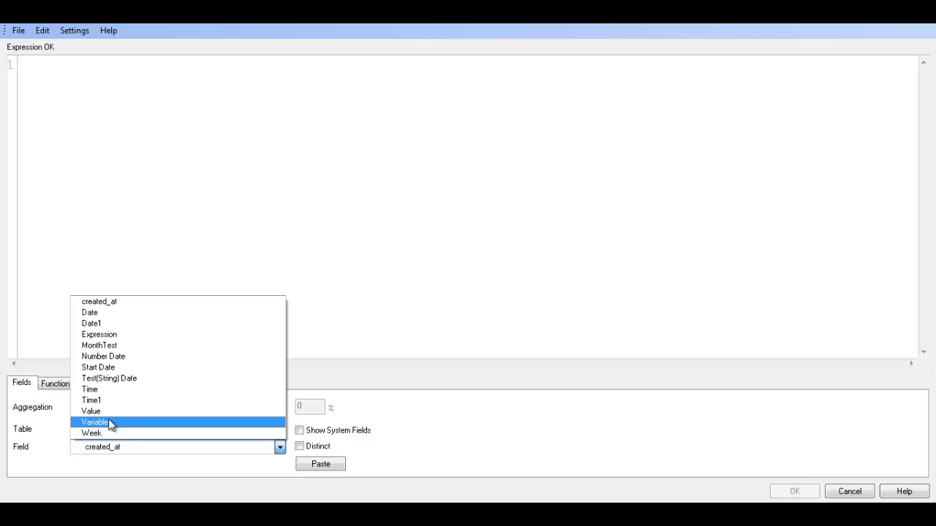
{"action": "left_click", "coordinate": [110, 411]}
{"action": "left_click", "coordinate": [332, 464]}
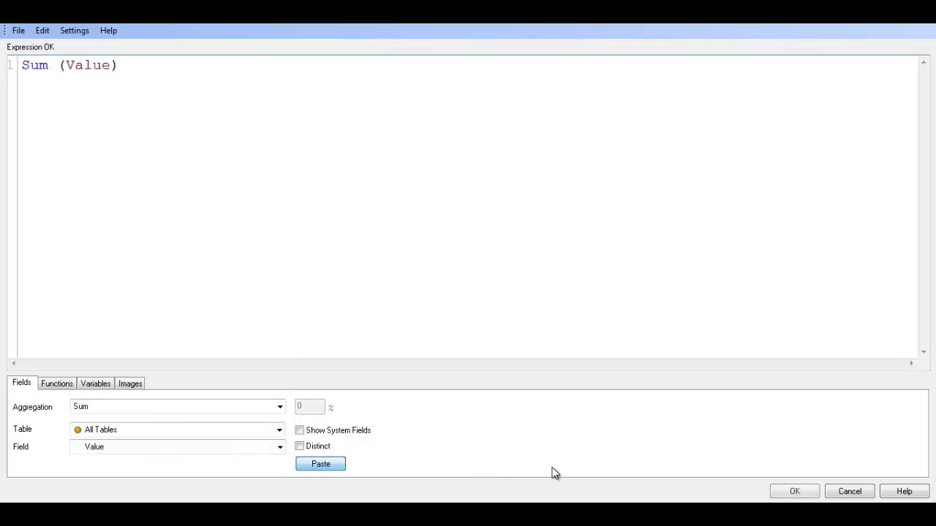
{"action": "left_click", "coordinate": [808, 494]}
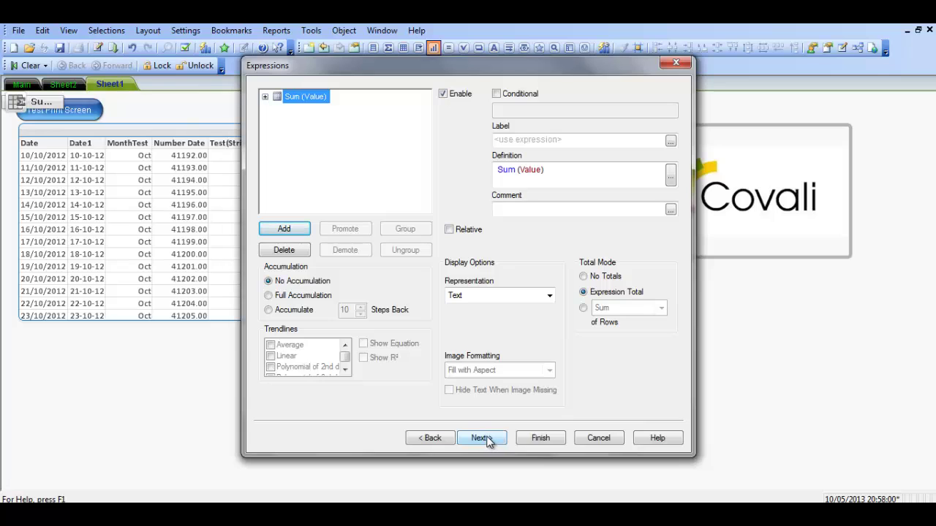
{"action": "left_click", "coordinate": [540, 437]}
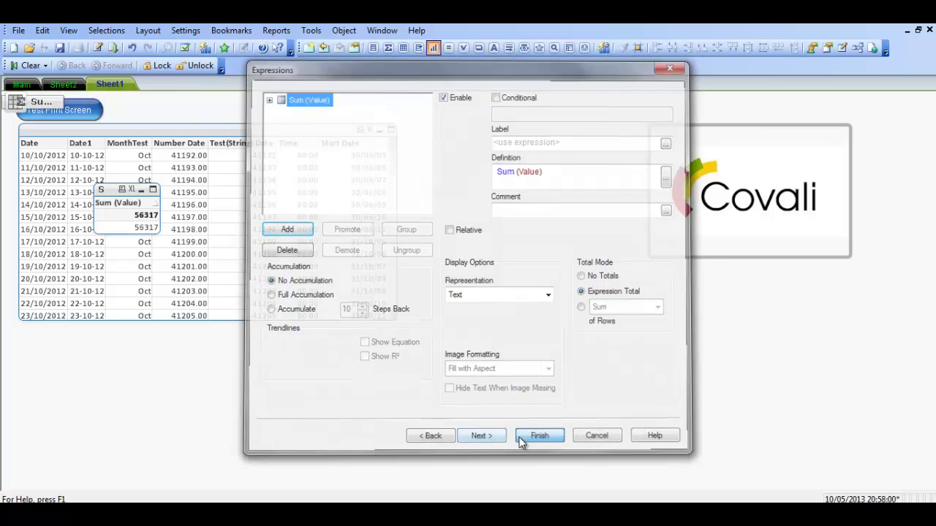
{"action": "left_click_drag", "start_coordinate": [115, 191], "coordinate": [347, 361]}
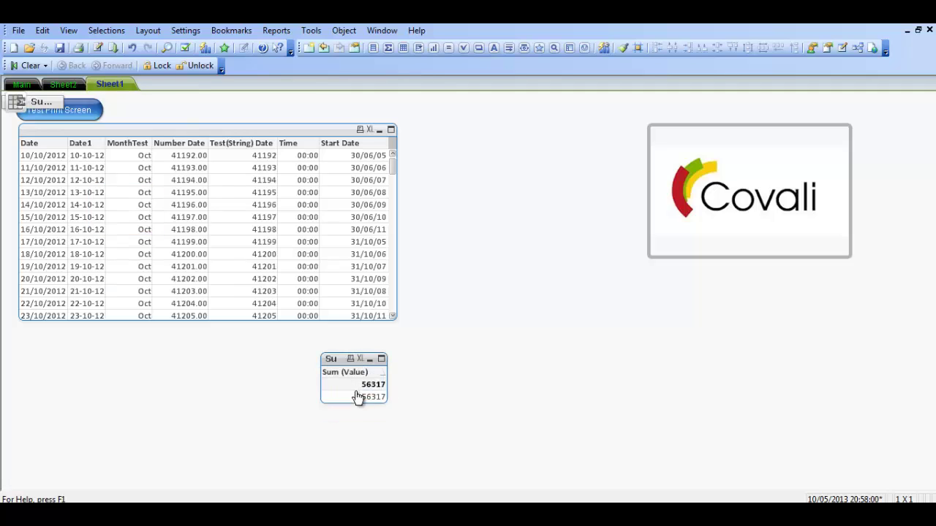
- Caption the Sum(Value) chart 'between Dates', then widen it and shift it left
{"action": "right_click", "coordinate": [339, 364]}
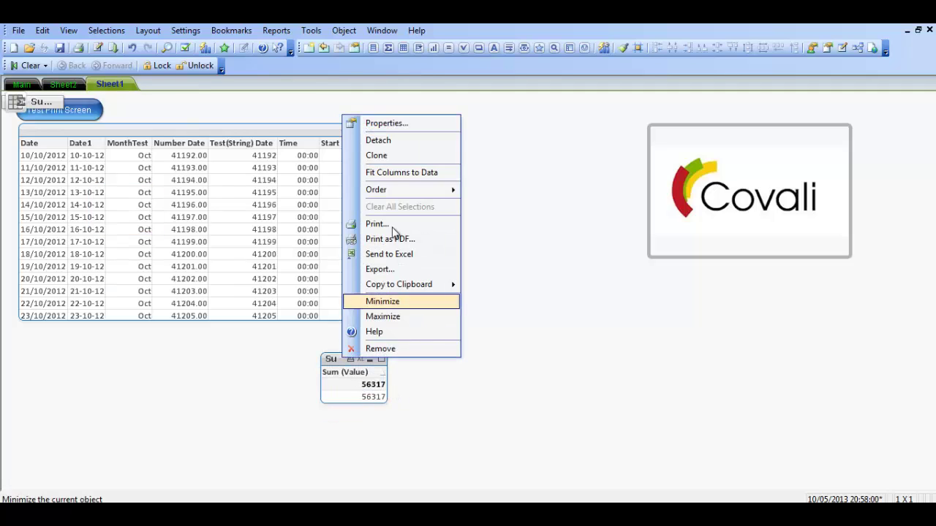
{"action": "left_click", "coordinate": [391, 122]}
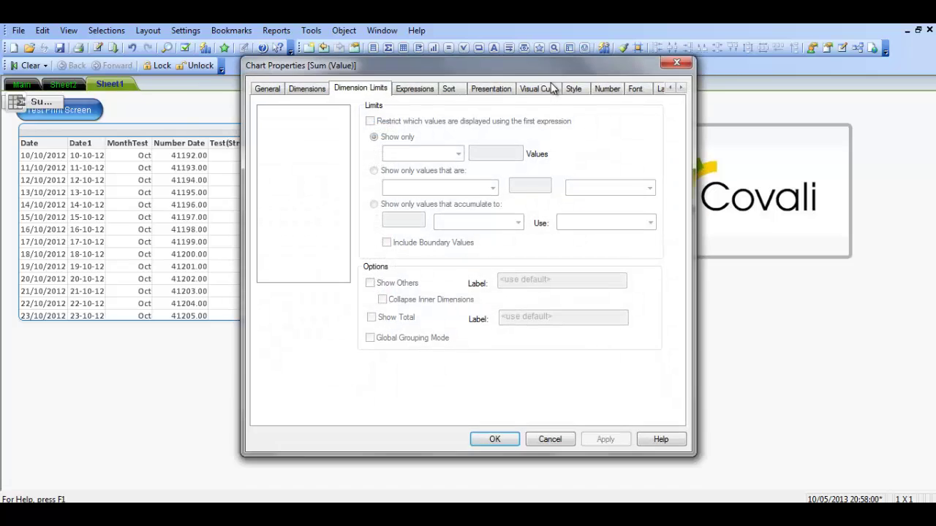
{"action": "double_click", "coordinate": [682, 89]}
{"action": "left_click", "coordinate": [620, 89]}
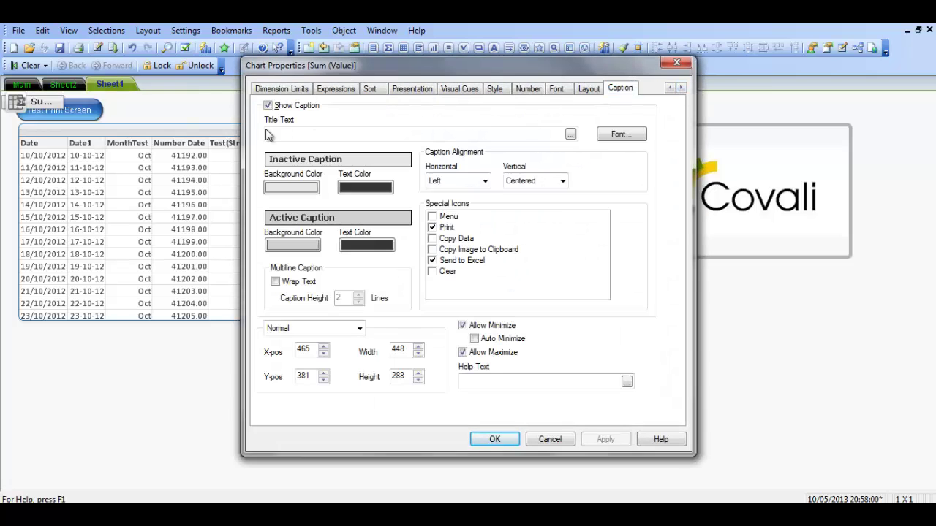
{"action": "left_click", "coordinate": [299, 135]}
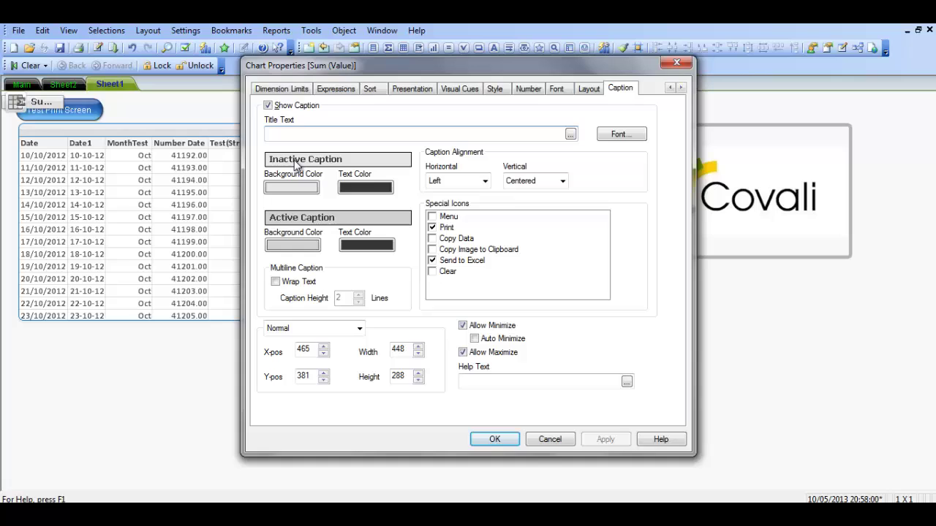
{"action": "type", "text": "between Dates"}
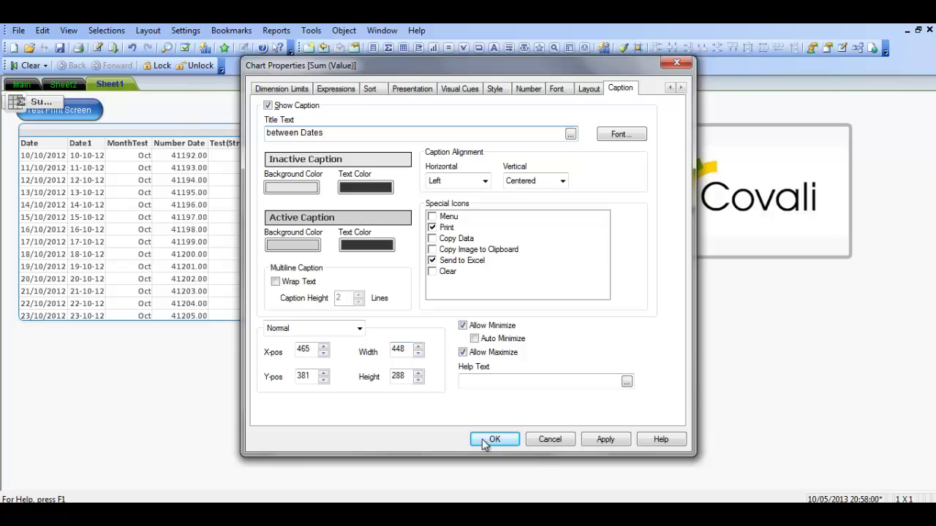
{"action": "left_click", "coordinate": [494, 438]}
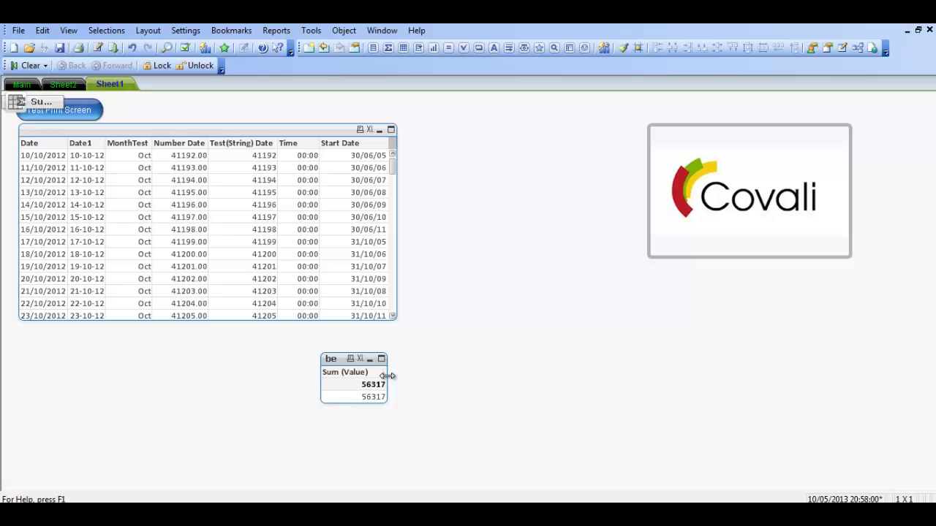
{"action": "left_click_drag", "start_coordinate": [386, 380], "coordinate": [533, 381]}
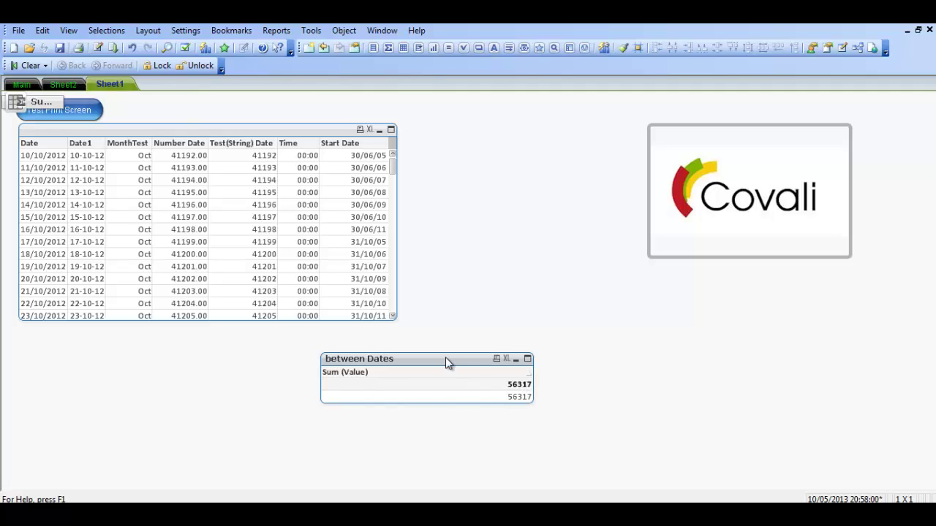
{"action": "left_click_drag", "start_coordinate": [448, 361], "coordinate": [325, 364]}
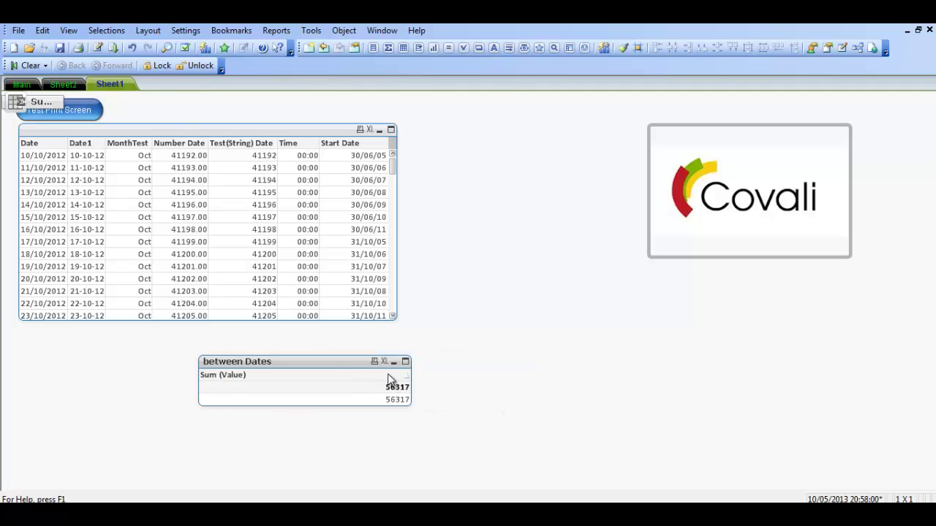
- Open the full expression editor for the between Dates chart's Sum(Value) expression
{"action": "right_click", "coordinate": [387, 375]}
{"action": "left_click", "coordinate": [459, 94]}
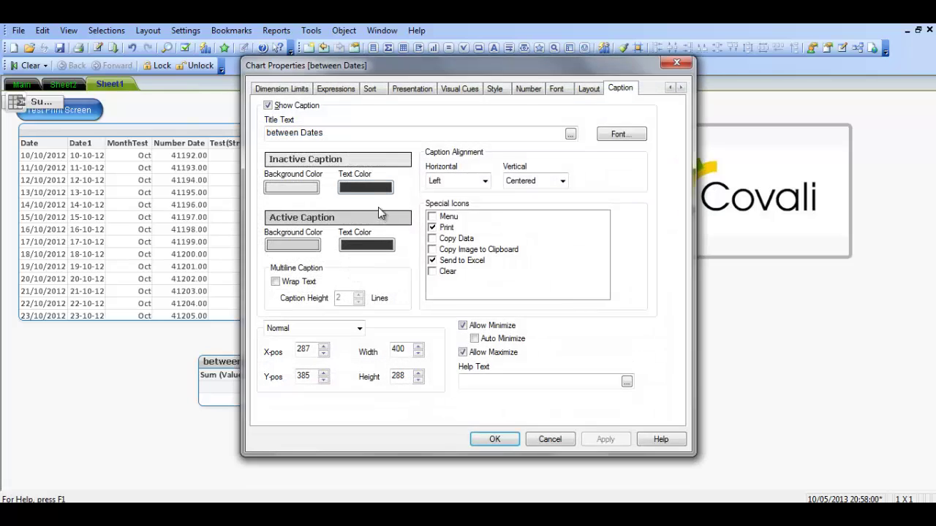
{"action": "left_click", "coordinate": [342, 89]}
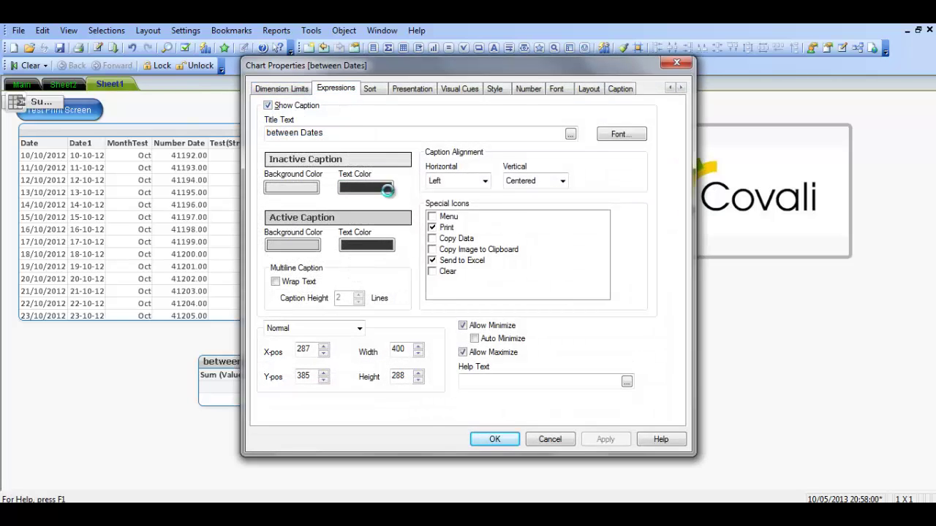
{"action": "left_click", "coordinate": [670, 188]}
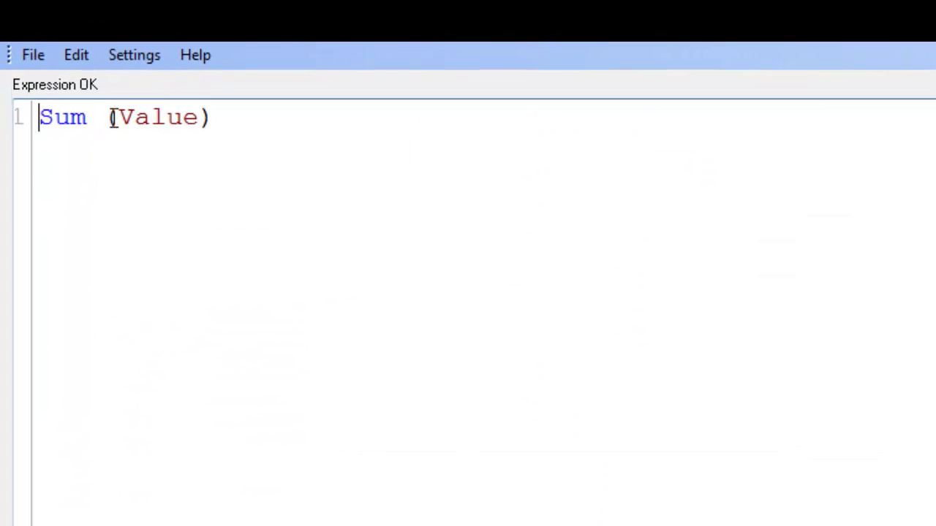
- Rewrite the expression as Sum({<Date>} Value)
{"action": "left_click", "coordinate": [113, 117]}
{"action": "key", "text": "BackSpace"}
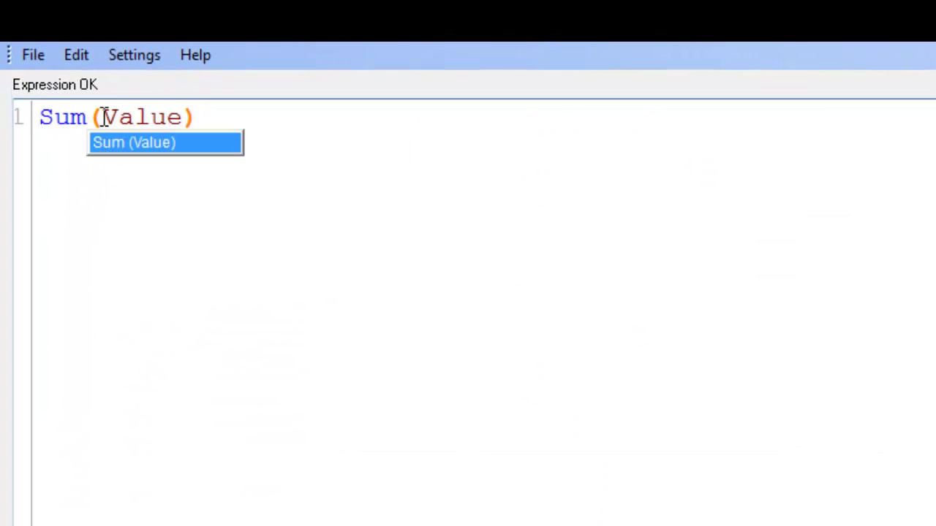
{"action": "left_click", "coordinate": [105, 117]}
{"action": "left_click", "coordinate": [292, 122]}
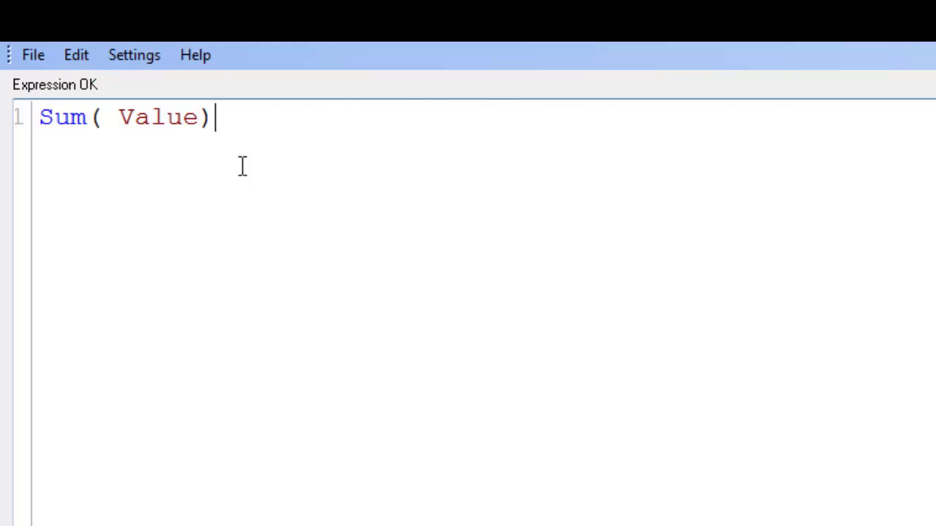
{"action": "left_click", "coordinate": [106, 117]}
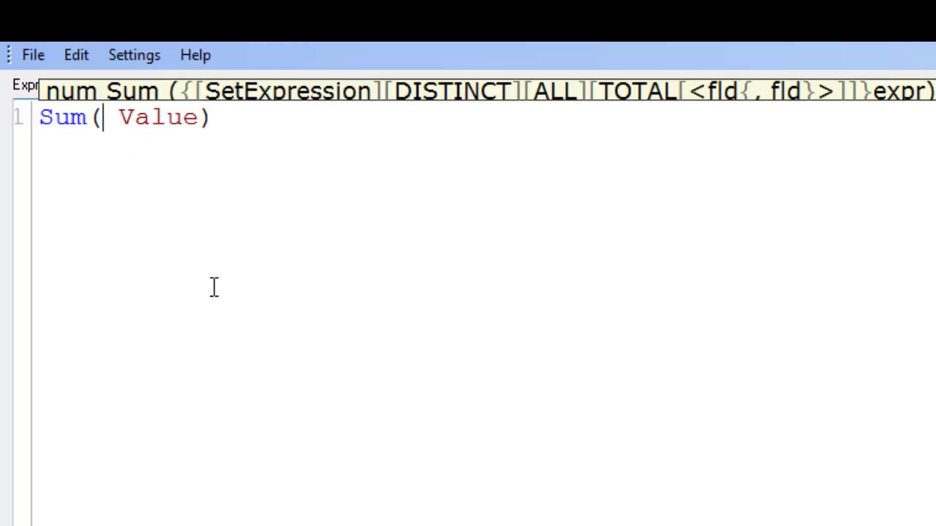
{"action": "type", "text": "{}"}
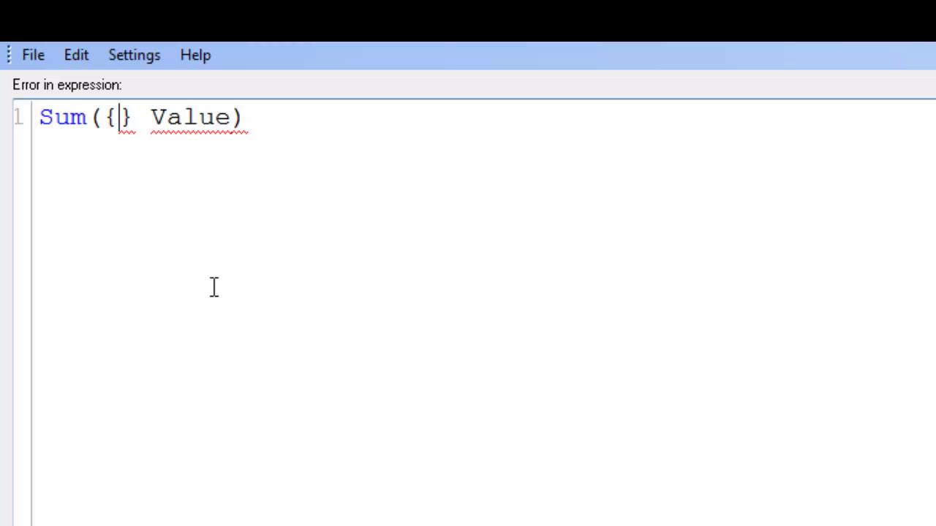
{"action": "type", "text": "<>"}
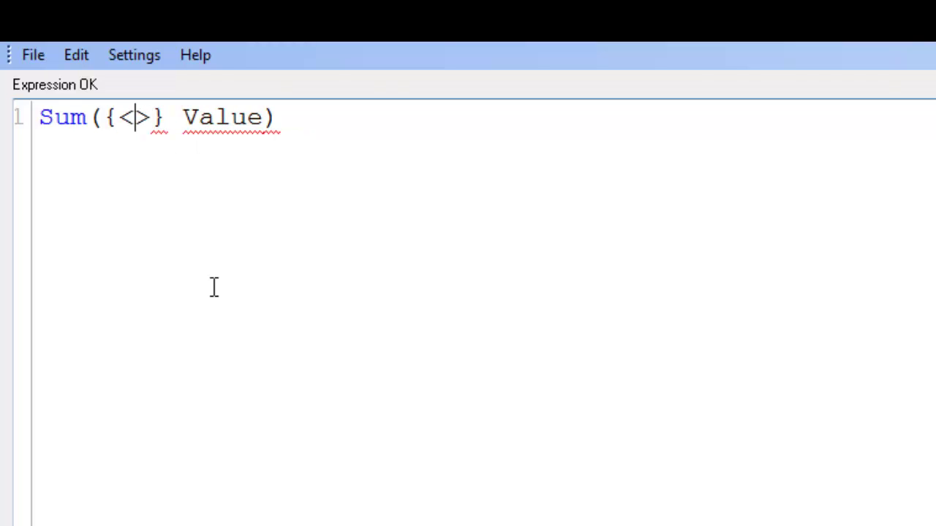
{"action": "type", "text": "d"}
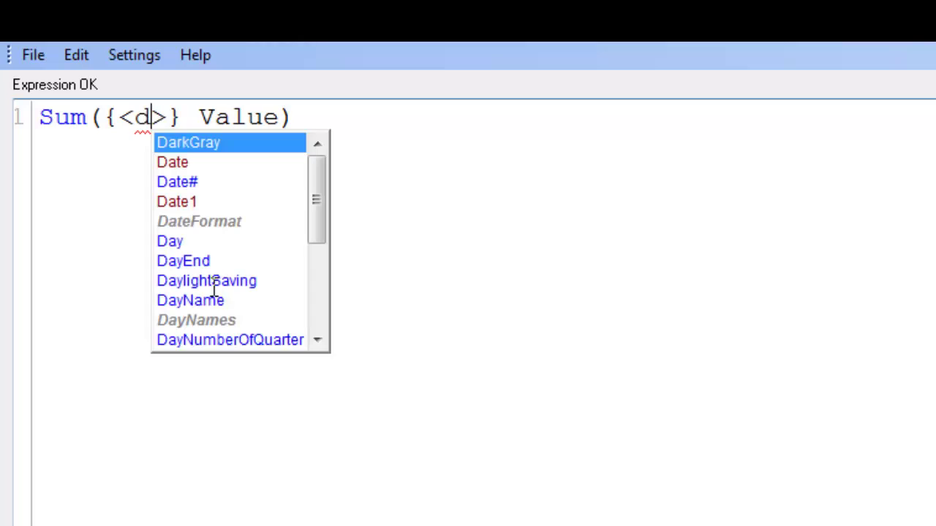
{"action": "key", "text": "BackSpace"}
{"action": "type", "text": "Date"}
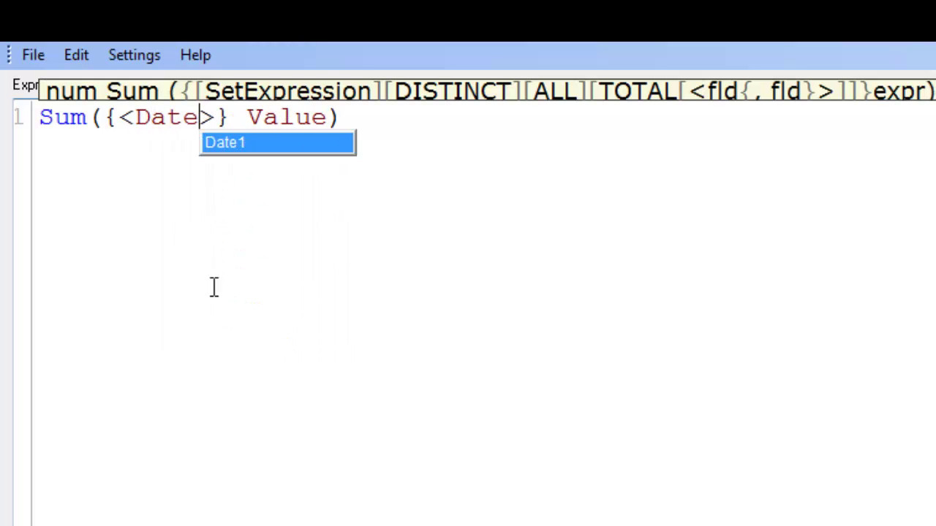
{"action": "left_click", "coordinate": [487, 113]}
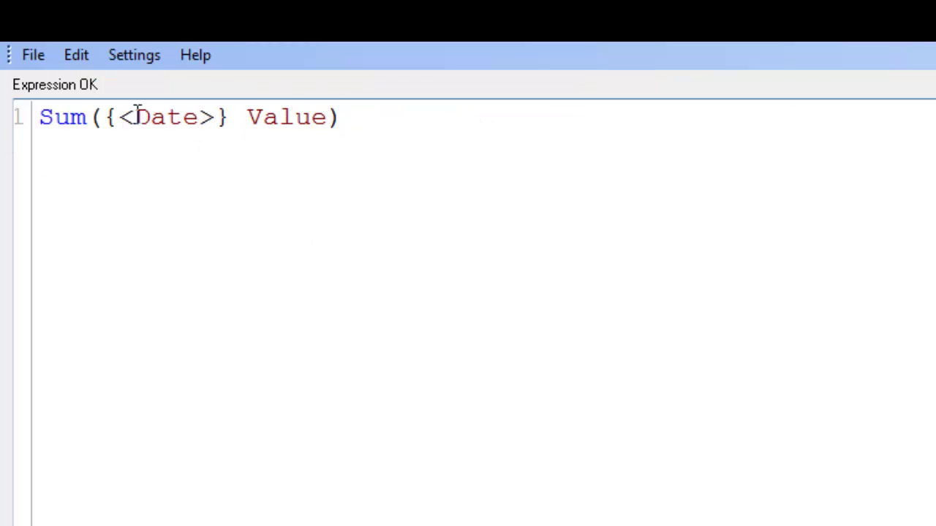
- Extend the Date modifier to Date = {">=$(= )<=$(=)"} with empty dollar-sign expansions
{"action": "left_click", "coordinate": [202, 118]}
{"action": "type", "text": "= "}
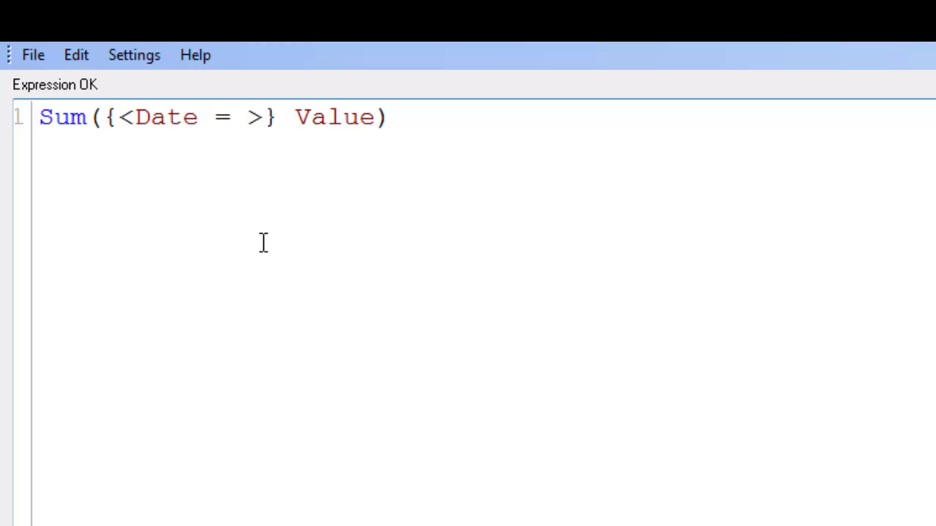
{"action": "type", "text": "{}"}
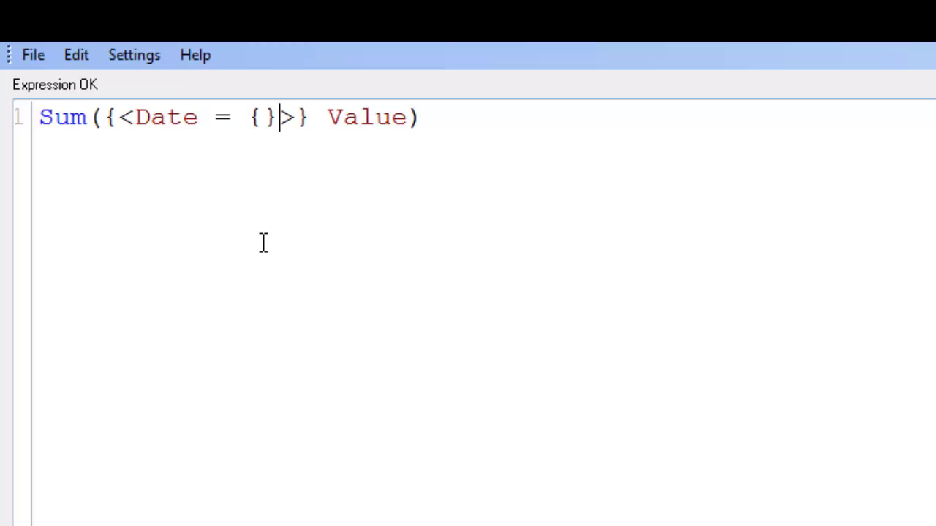
{"action": "key", "text": "Left"}
{"action": "type", "text": "\"\""}
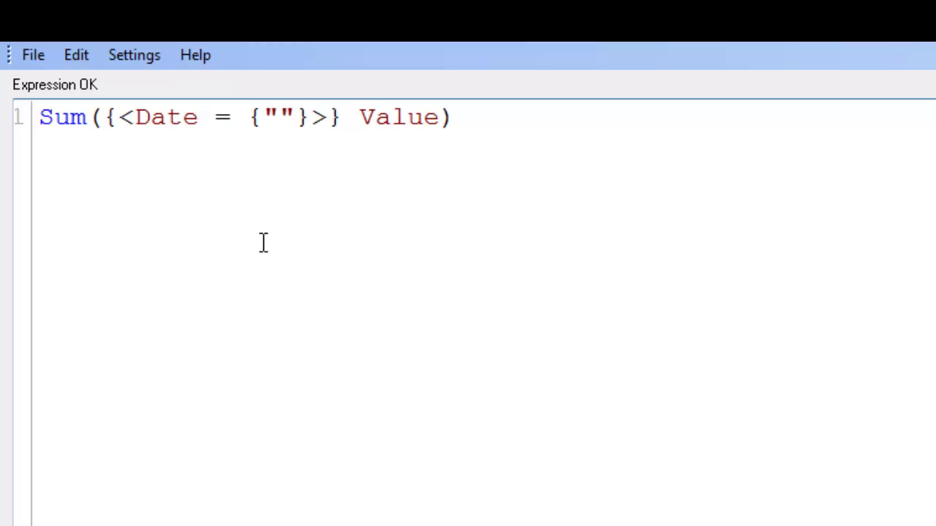
{"action": "type", "text": ">"}
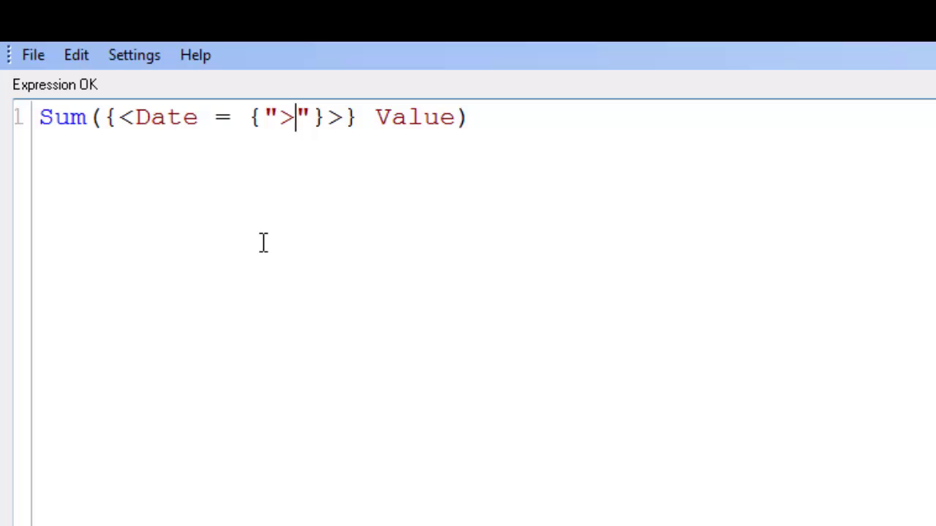
{"action": "type", "text": "="}
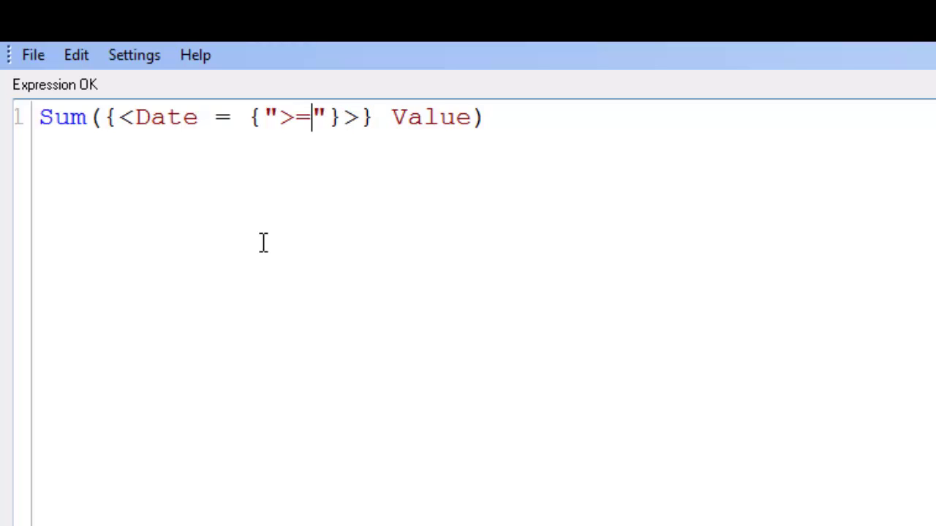
{"action": "type", "text": "$(=)"}
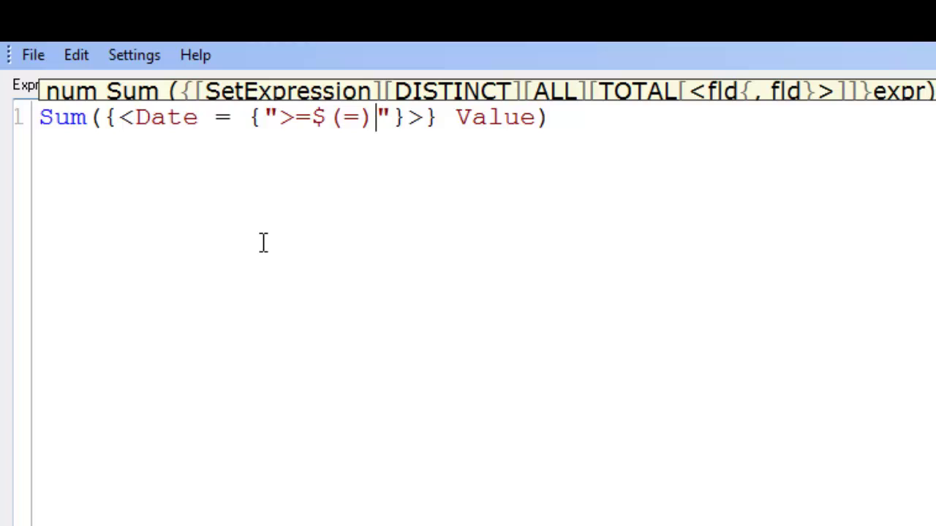
{"action": "key", "text": "Left"}
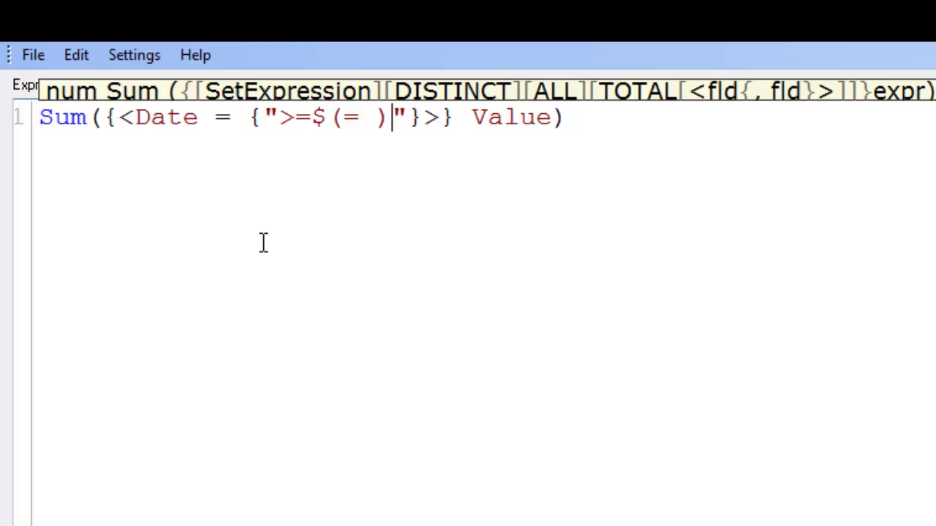
{"action": "type", "text": "<="}
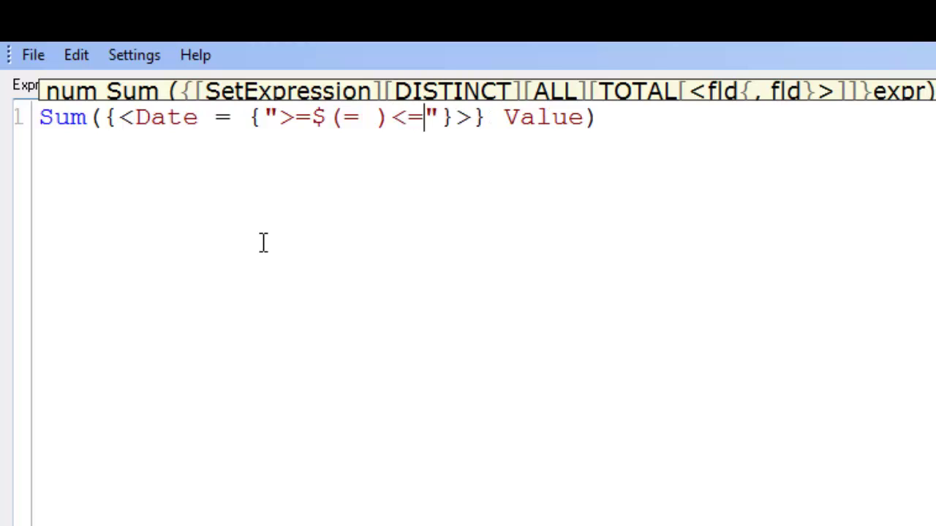
{"action": "type", "text": "$(=)"}
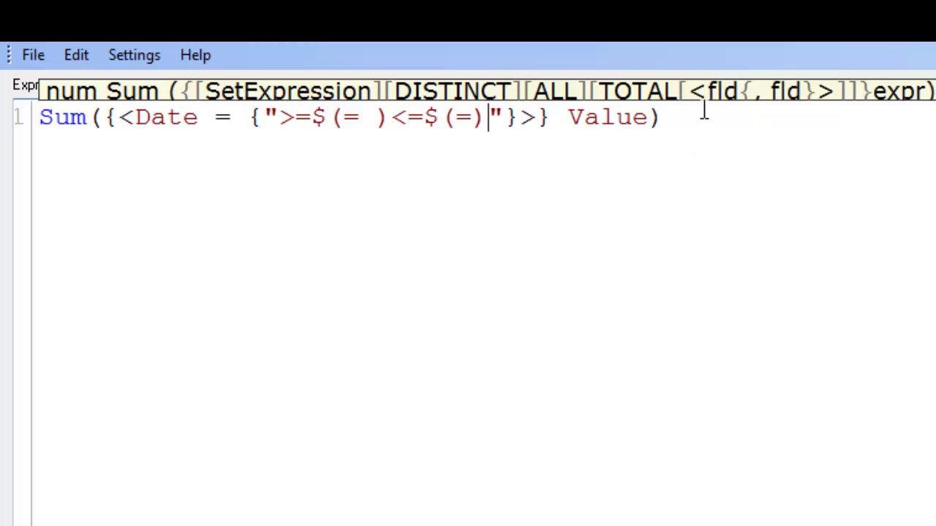
{"action": "left_click", "coordinate": [672, 149]}
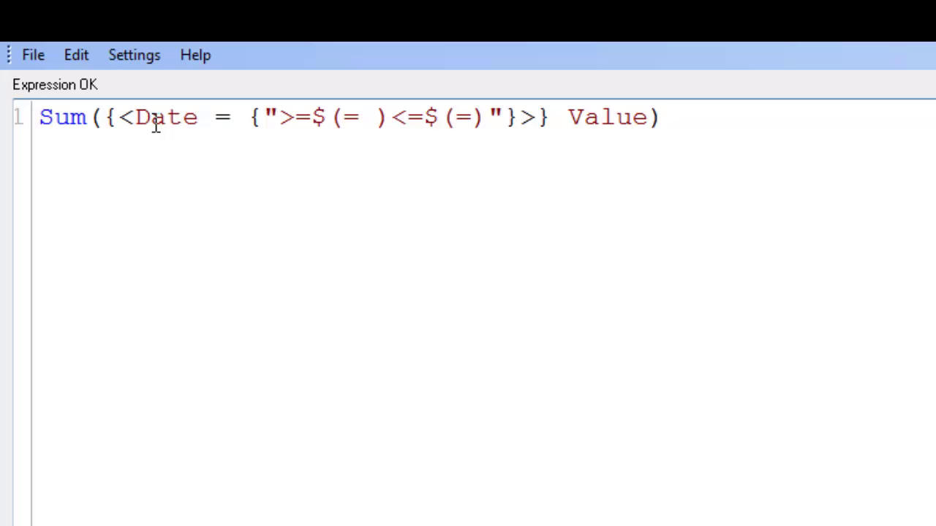
- Accept the Windows colour-scheme prompt and review the full set expression
{"action": "left_click_drag", "start_coordinate": [133, 124], "coordinate": [199, 133]}
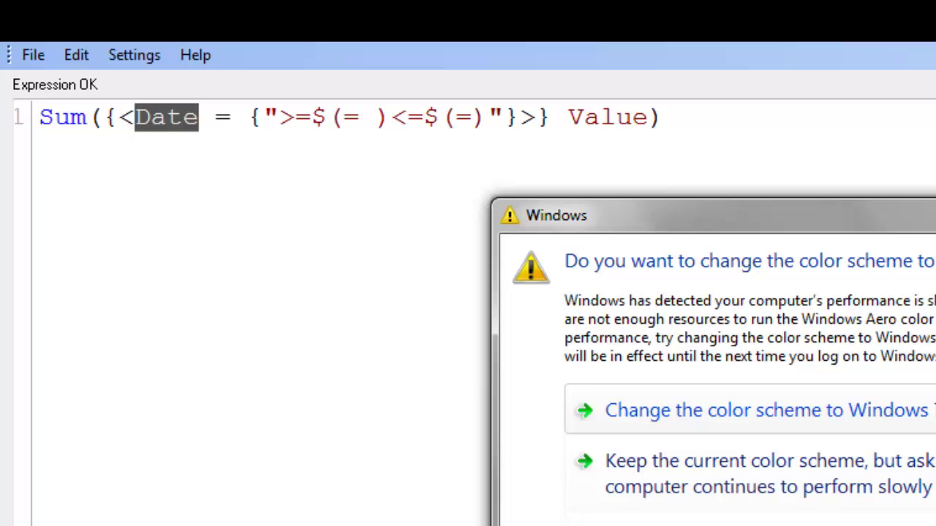
{"action": "left_click", "coordinate": [761, 419]}
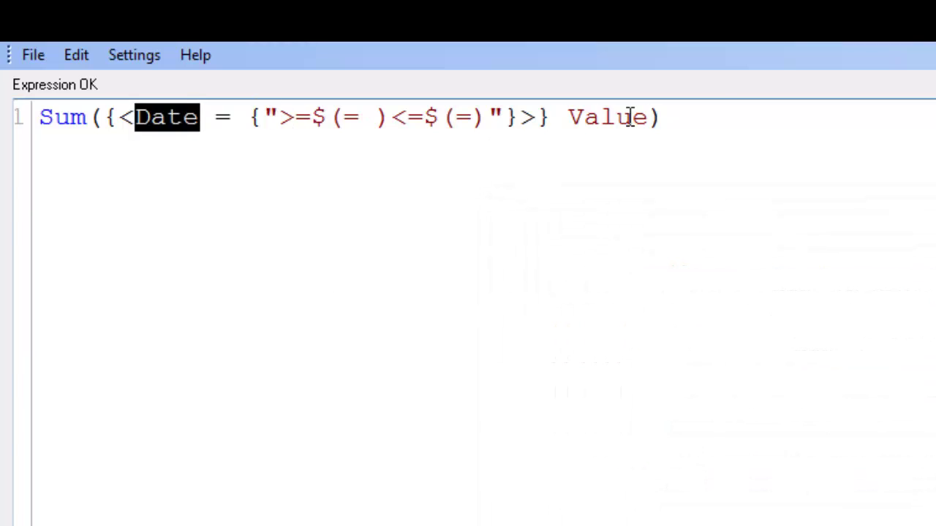
{"action": "left_click", "coordinate": [711, 118]}
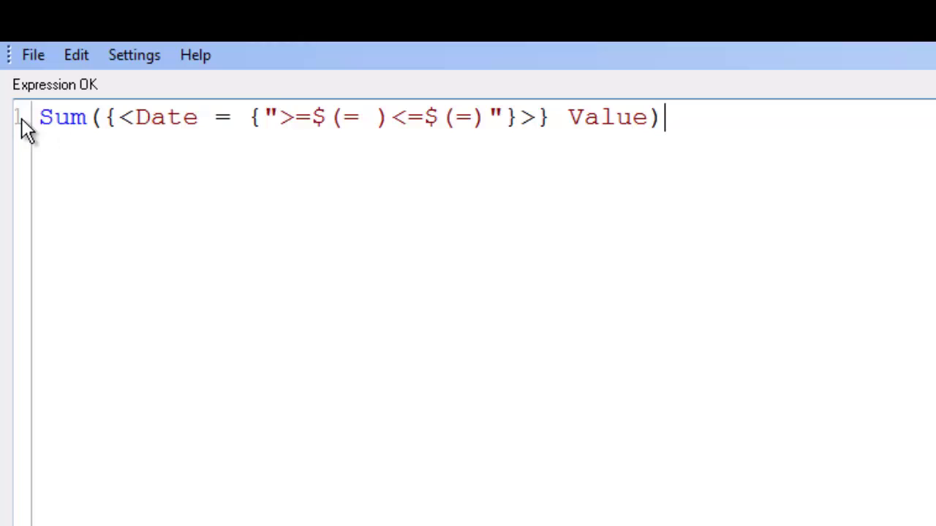
{"action": "left_click_drag", "start_coordinate": [37, 117], "coordinate": [678, 117]}
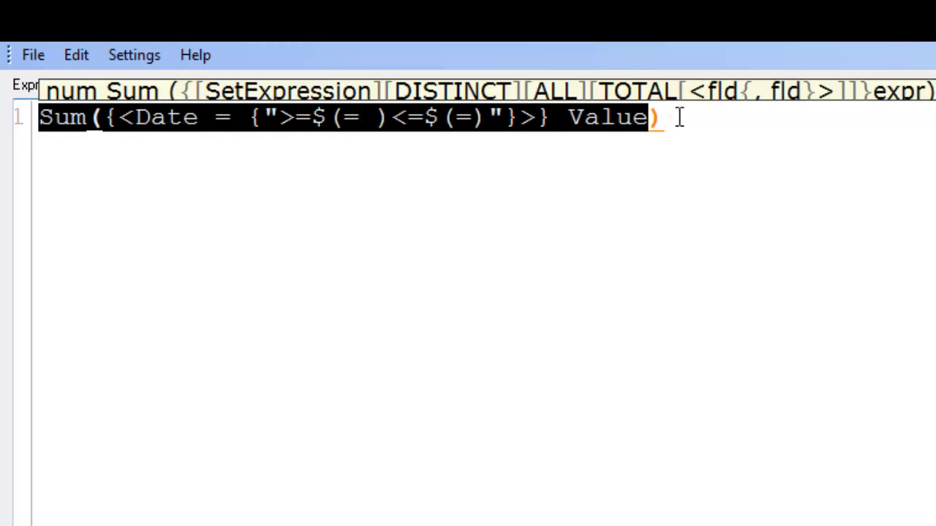
{"action": "left_click", "coordinate": [678, 117]}
- Fill the start bound with DATE(MAX(Date)-7)
{"action": "left_click", "coordinate": [363, 117]}
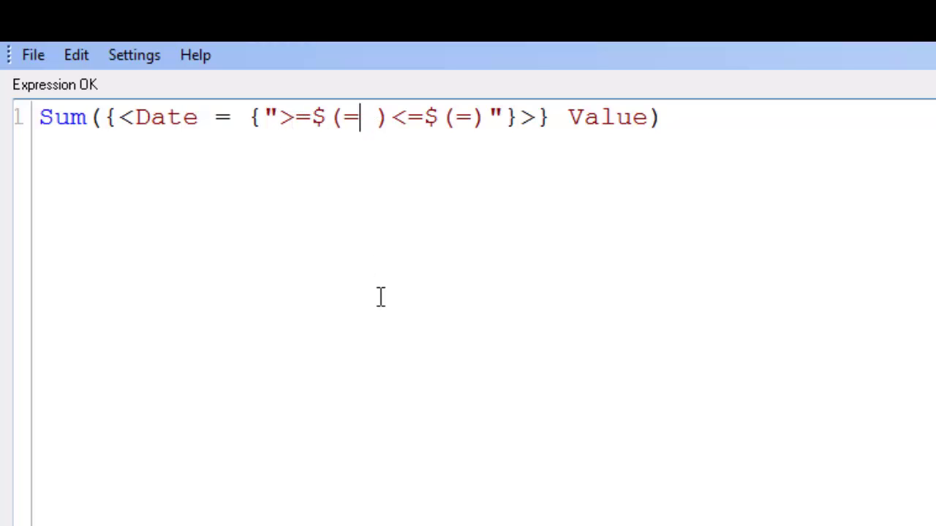
{"action": "type", "text": "DA"}
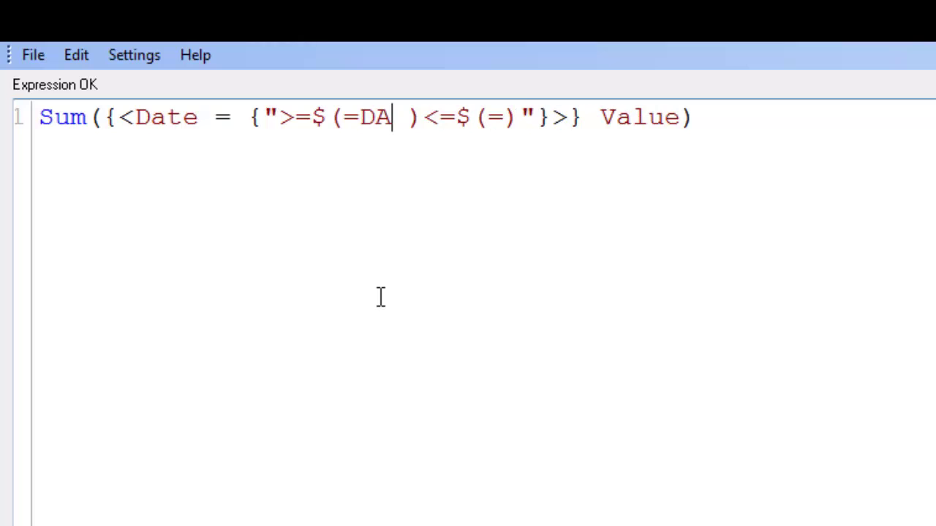
{"action": "type", "text": "TE()"}
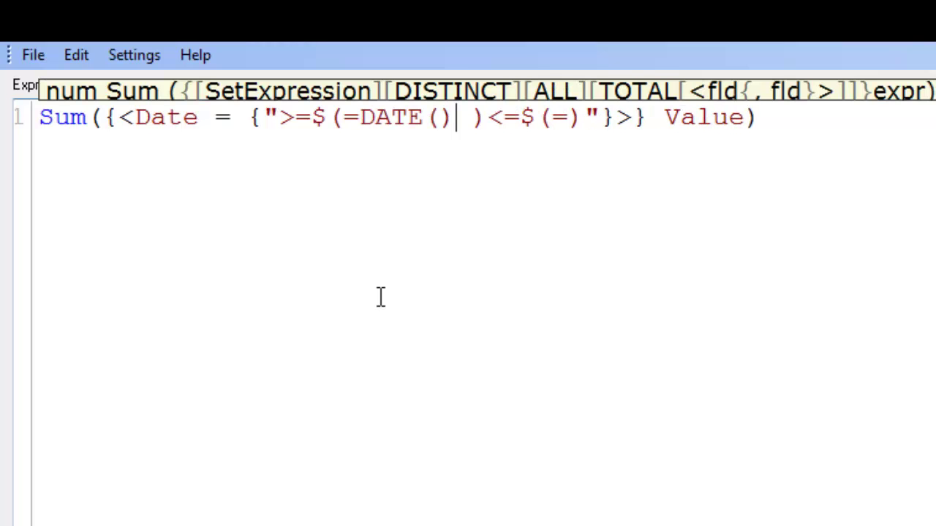
{"action": "key", "text": "Left"}
{"action": "type", "text": "MAX()"}
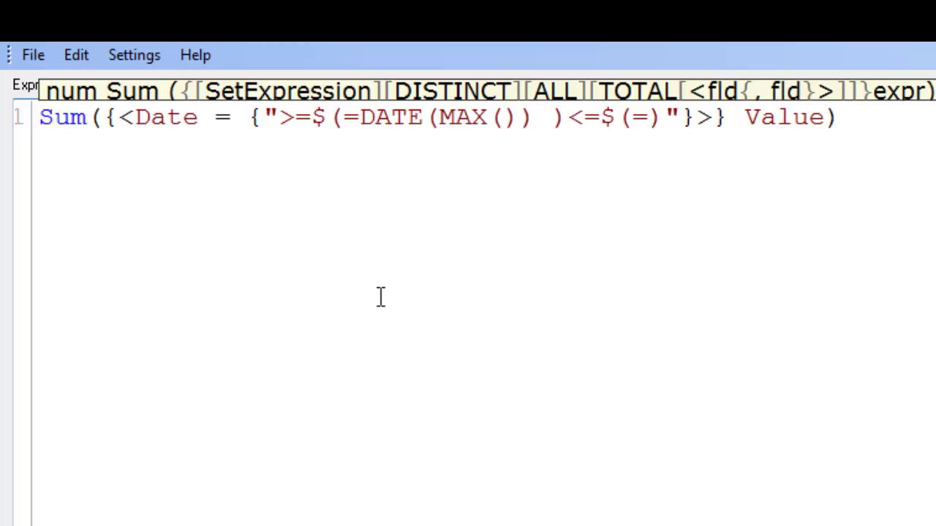
{"action": "type", "text": "Date"}
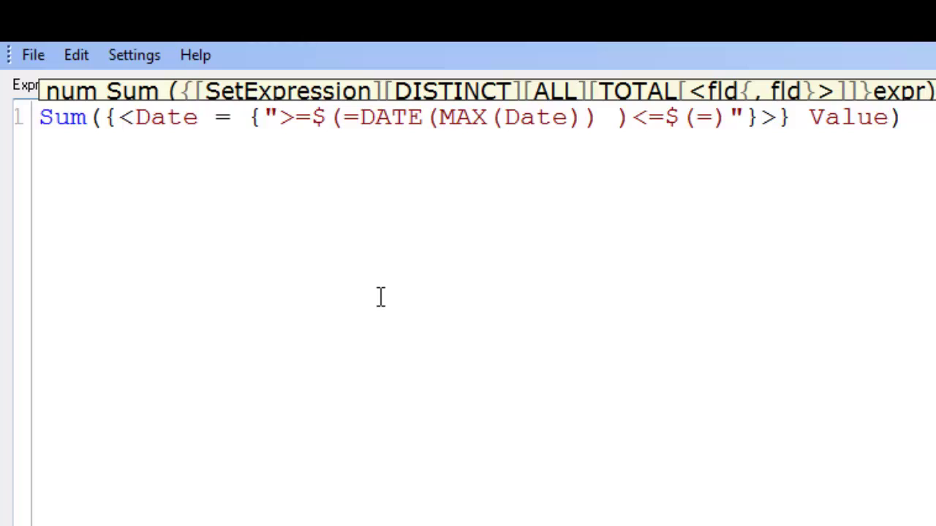
{"action": "key", "text": "Right"}
{"action": "type", "text": "-7"}
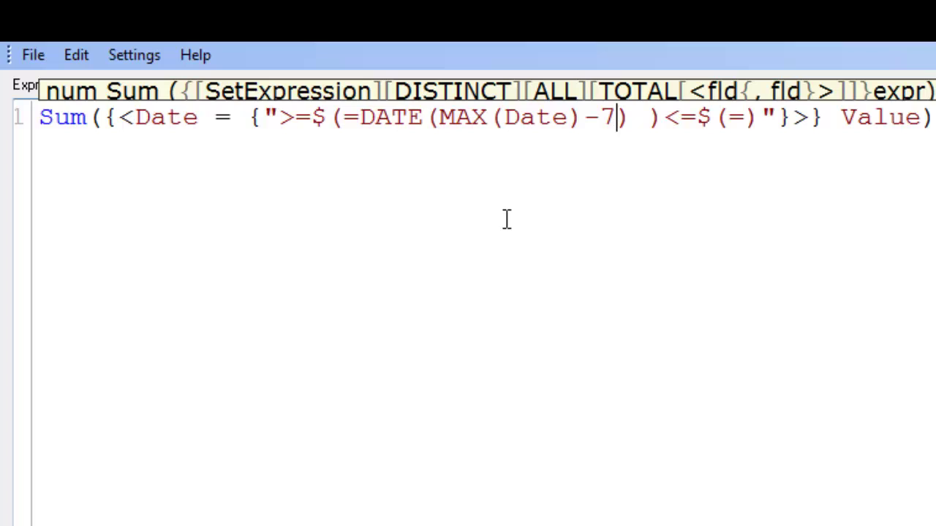
{"action": "left_click", "coordinate": [636, 120]}
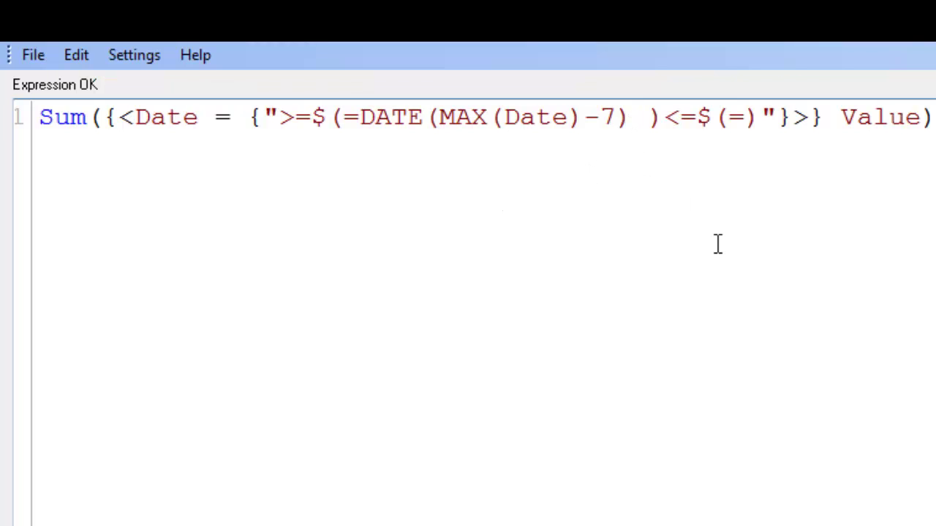
{"action": "key", "text": "Delete"}
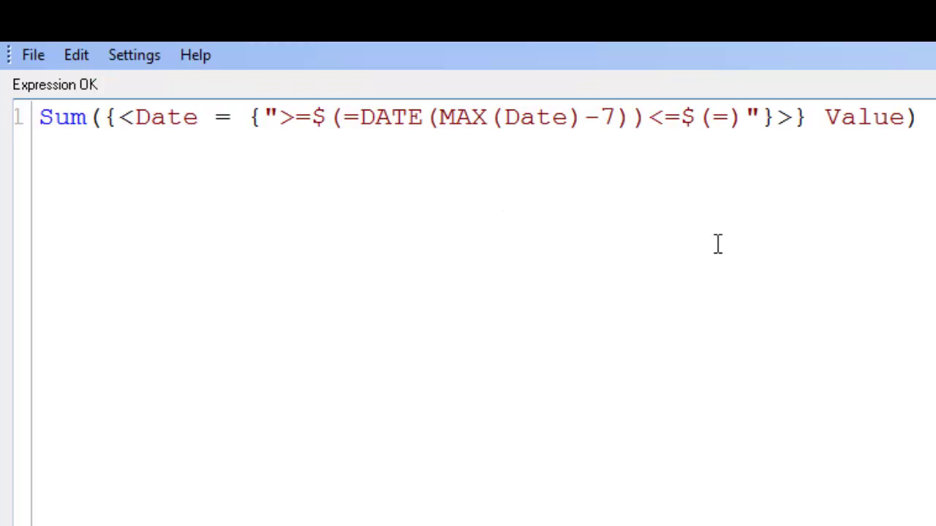
- Begin filling the end bound with DATE(MAX(Date))
{"action": "left_click", "coordinate": [737, 117]}
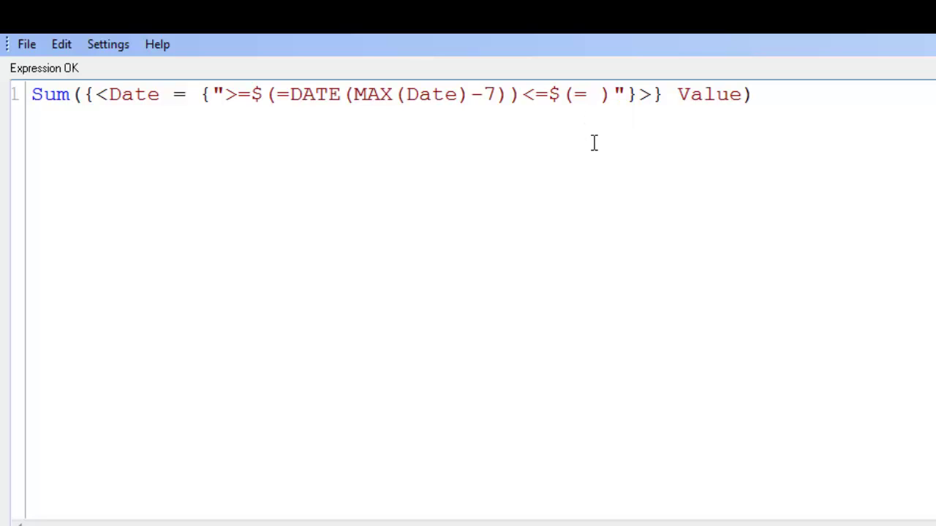
{"action": "key", "text": "BackSpace"}
{"action": "type", "text": "DATE"}
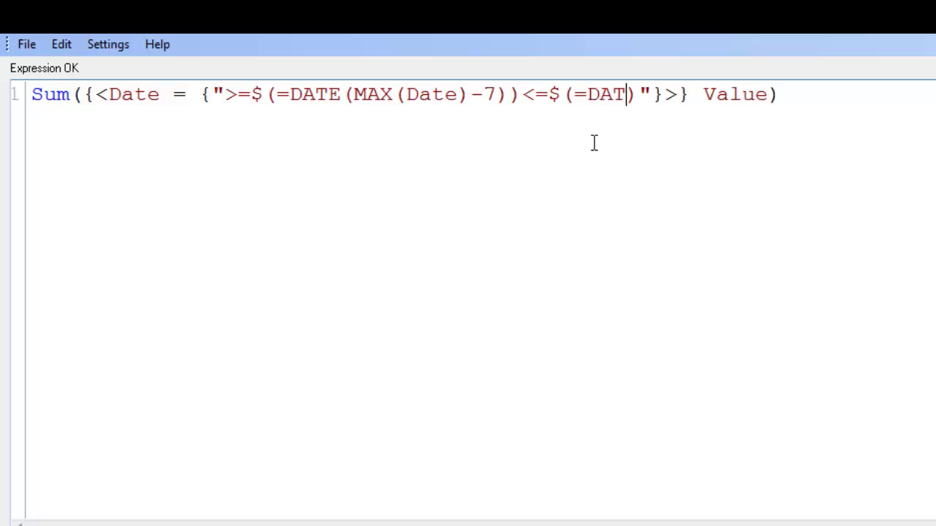
{"action": "type", "text": "()"}
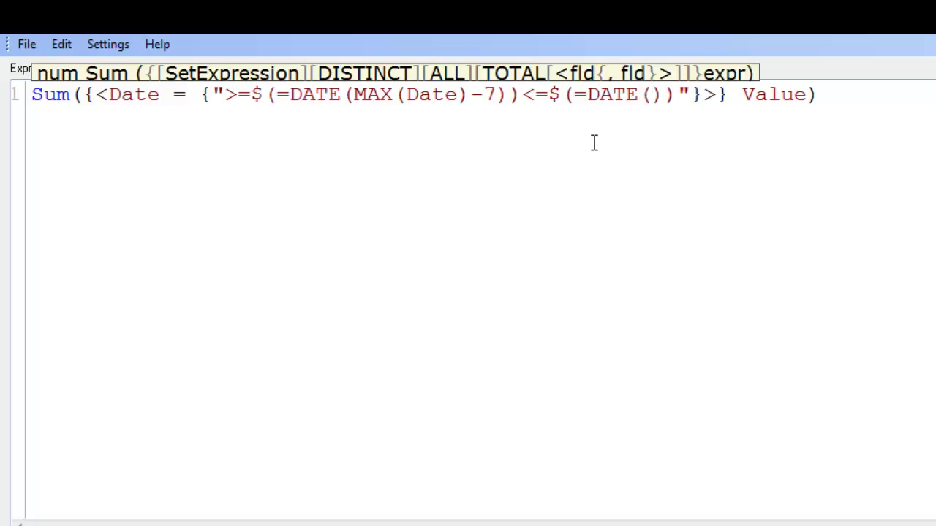
{"action": "type", "text": "MAX()"}
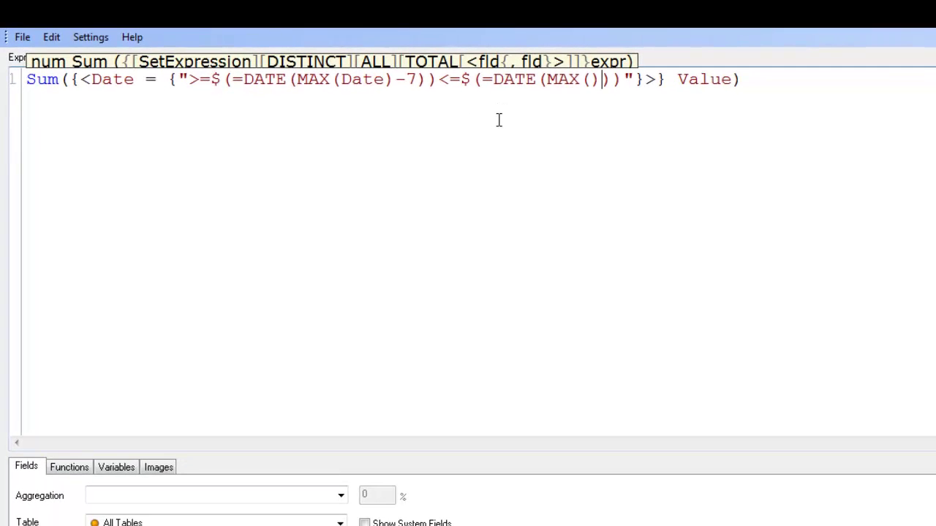
{"action": "type", "text": "Date"}
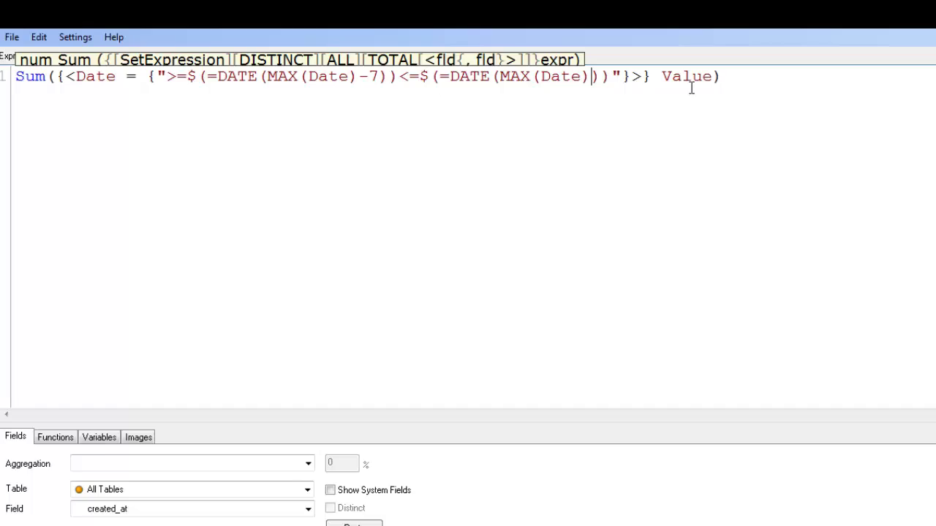
- Apply the date-range expression so the table totals 5752, and move it further right
{"action": "left_click", "coordinate": [794, 505]}
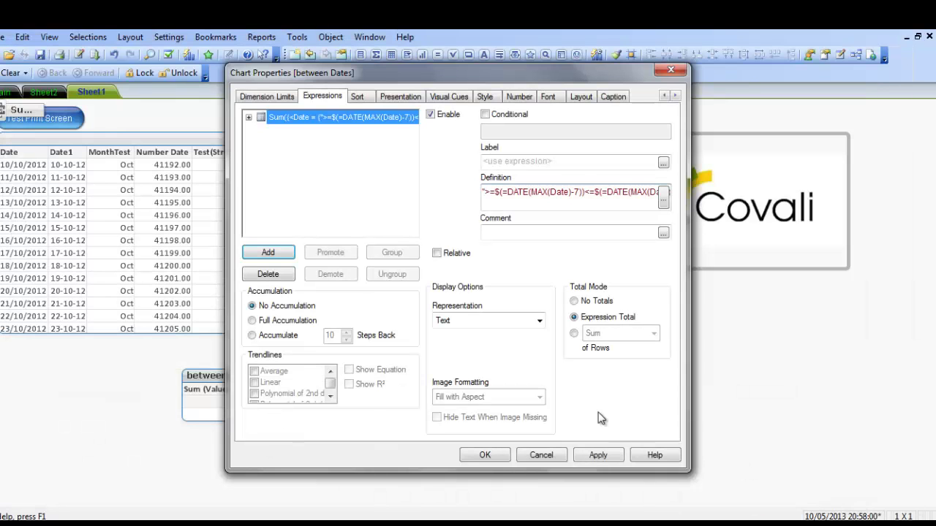
{"action": "left_click", "coordinate": [484, 454]}
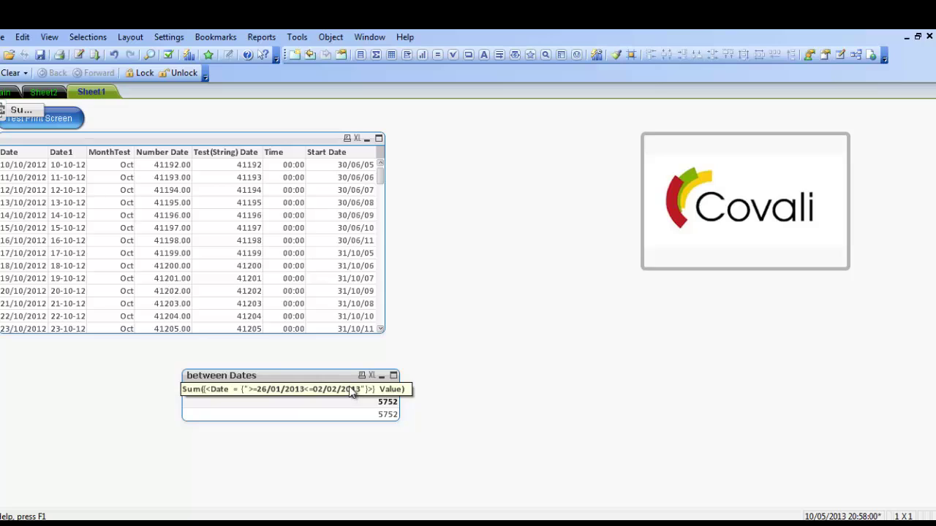
{"action": "left_click_drag", "start_coordinate": [340, 375], "coordinate": [596, 351]}
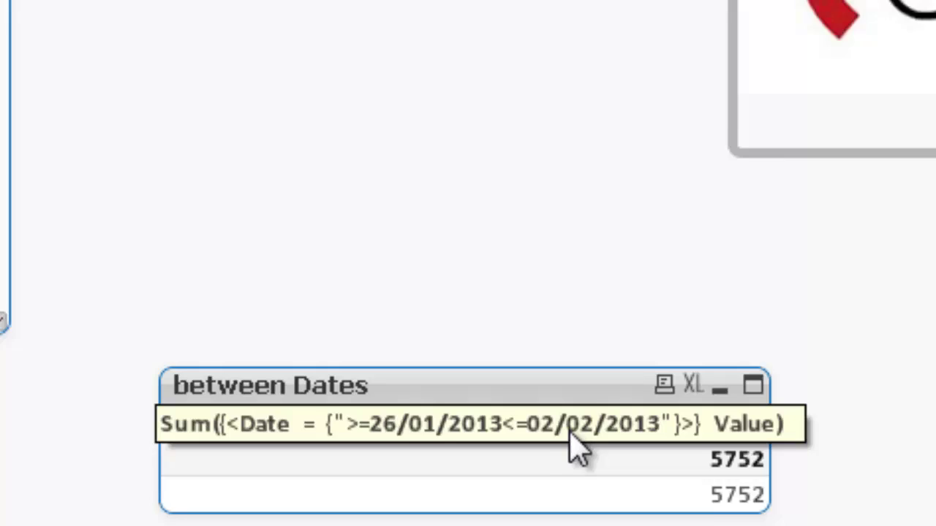
- Change the end bound to MAX(Date)-1 so the table totals 5078
{"action": "right_click", "coordinate": [589, 387]}
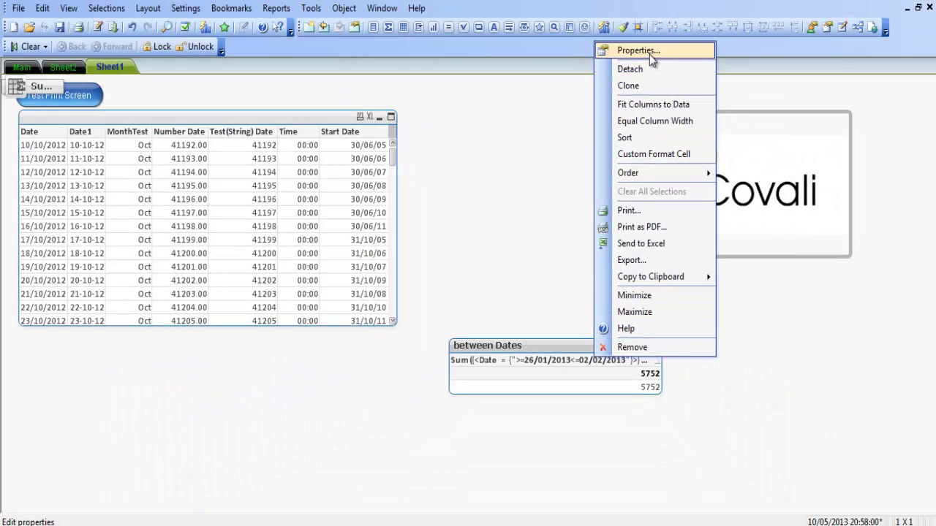
{"action": "left_click", "coordinate": [649, 54]}
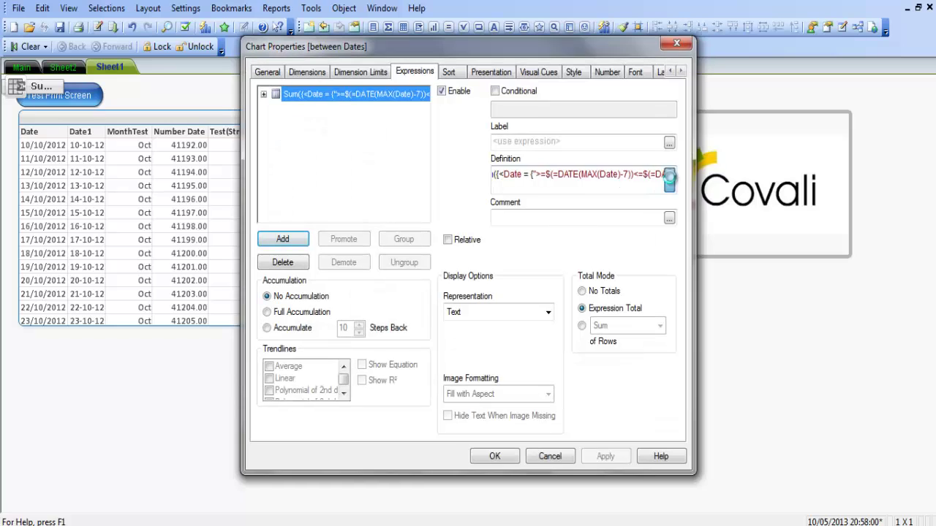
{"action": "left_click", "coordinate": [641, 181]}
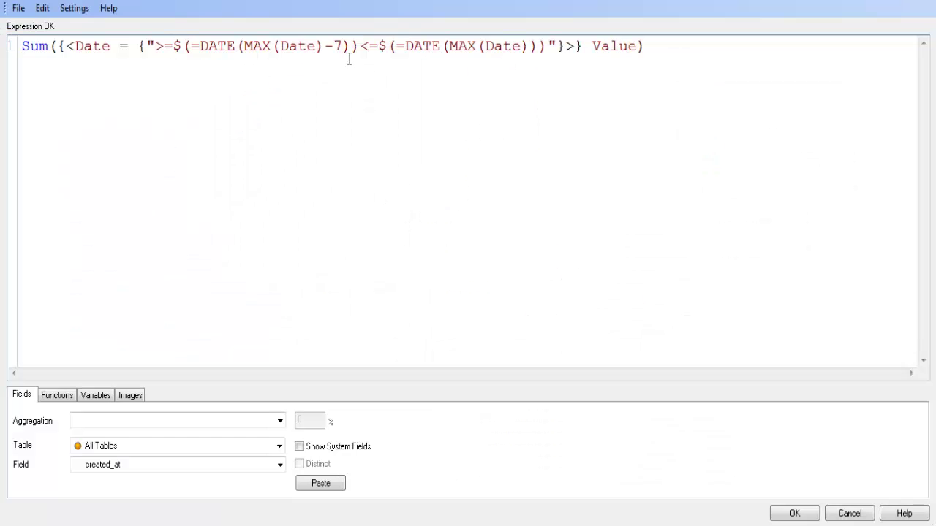
{"action": "left_click", "coordinate": [524, 47]}
{"action": "left_click", "coordinate": [526, 48]}
{"action": "type", "text": "-1"}
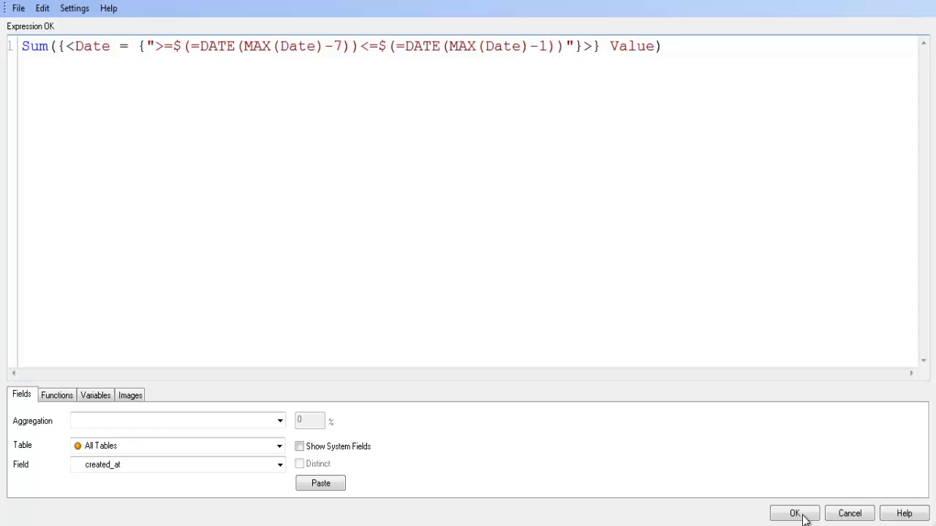
{"action": "left_click", "coordinate": [795, 513]}
{"action": "left_click", "coordinate": [614, 458]}
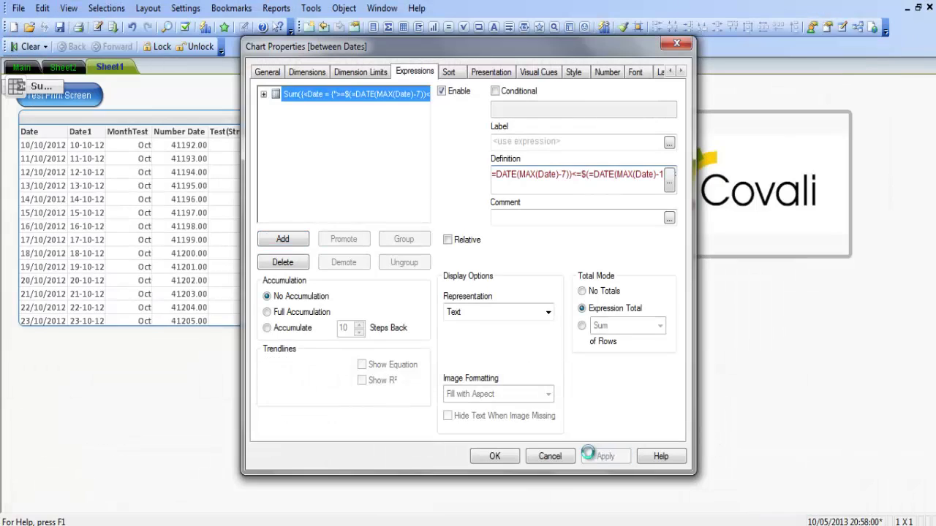
{"action": "left_click", "coordinate": [502, 460]}
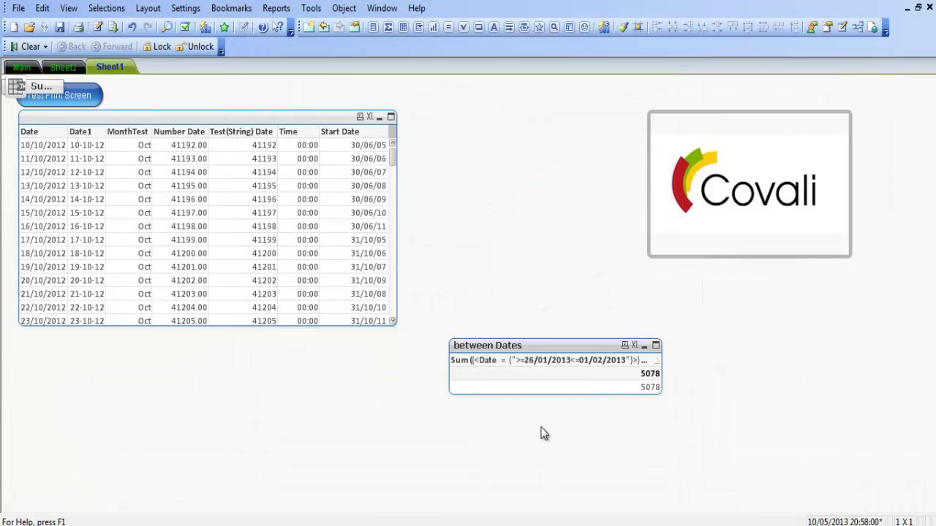
- Copy the date-range Sum expression and paste it as a second chart expression
{"action": "right_click", "coordinate": [578, 346]}
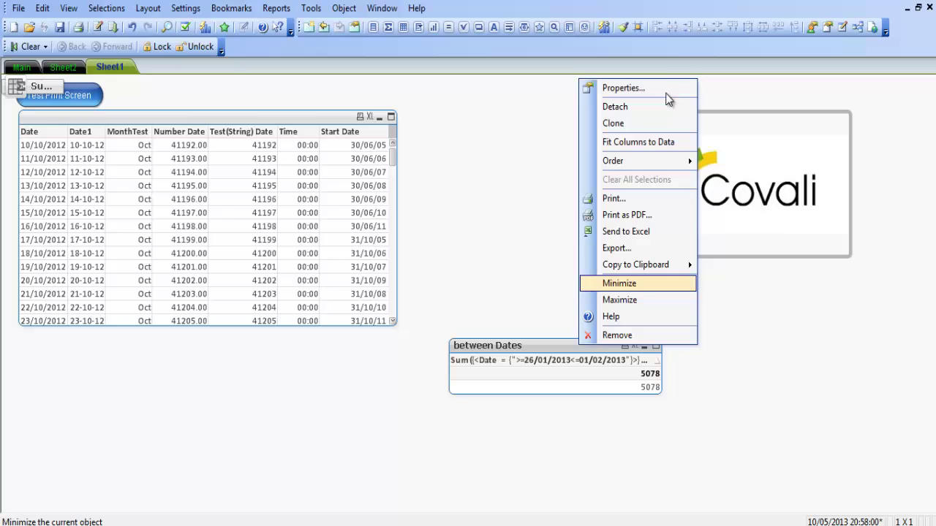
{"action": "left_click", "coordinate": [657, 89]}
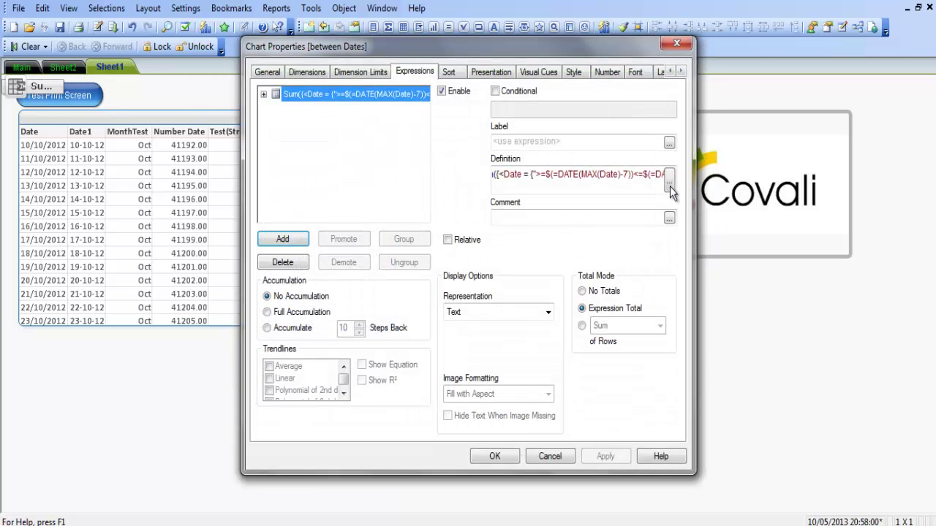
{"action": "left_click", "coordinate": [669, 186]}
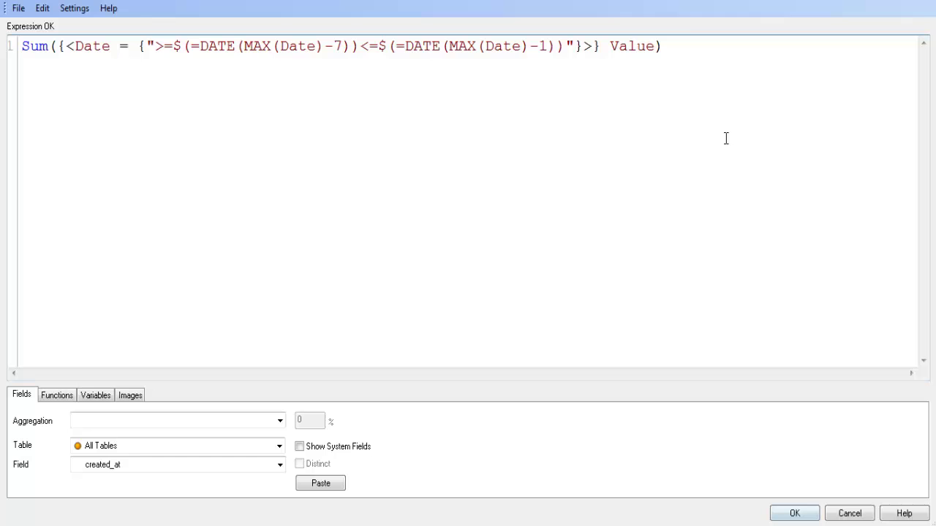
{"action": "left_click_drag", "start_coordinate": [675, 46], "coordinate": [22, 46]}
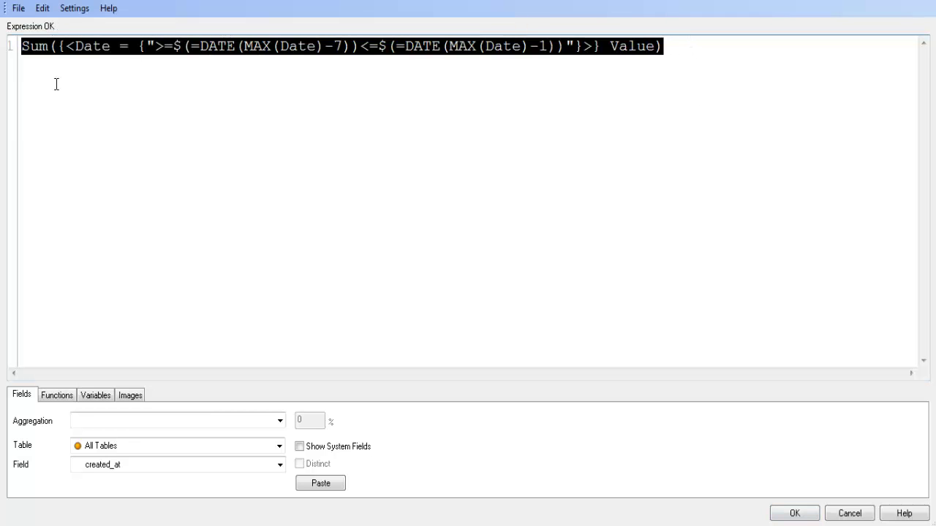
{"action": "left_click", "coordinate": [792, 513]}
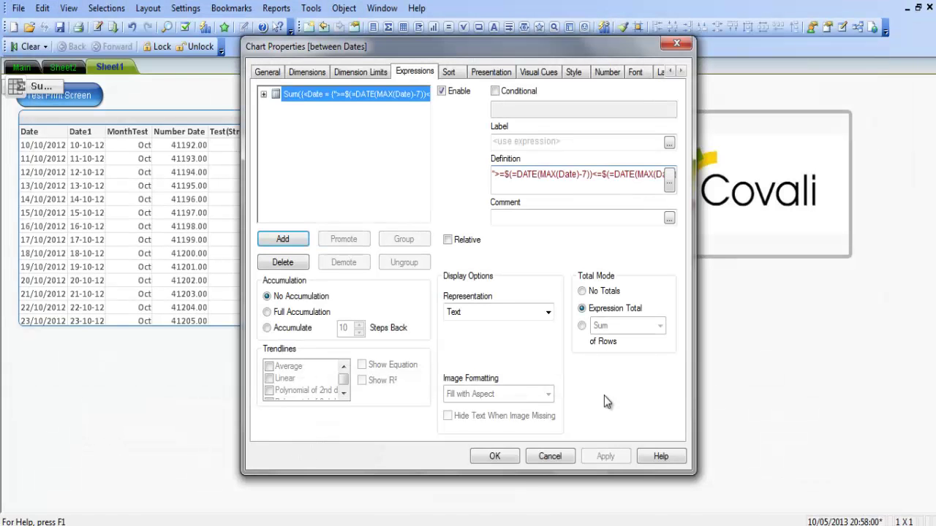
{"action": "right_click", "coordinate": [318, 95]}
{"action": "left_click", "coordinate": [352, 159]}
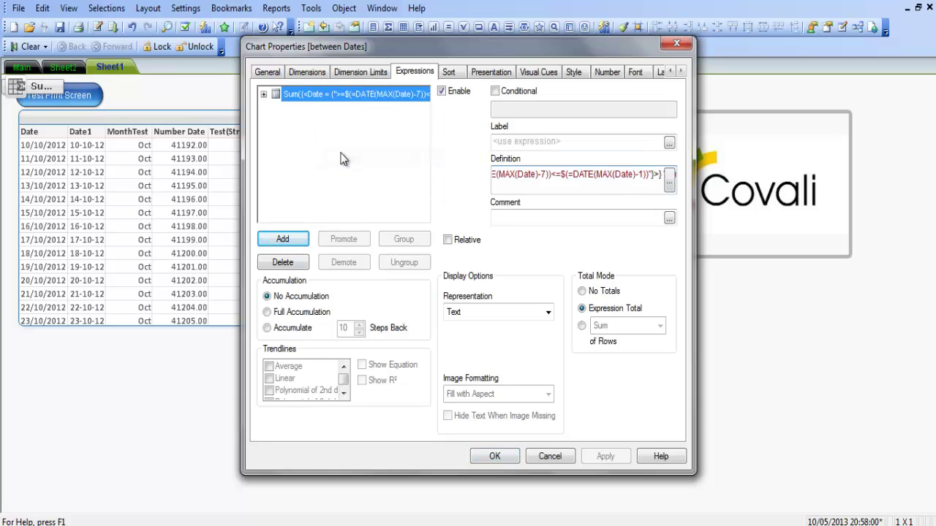
{"action": "right_click", "coordinate": [343, 151]}
{"action": "left_click", "coordinate": [375, 175]}
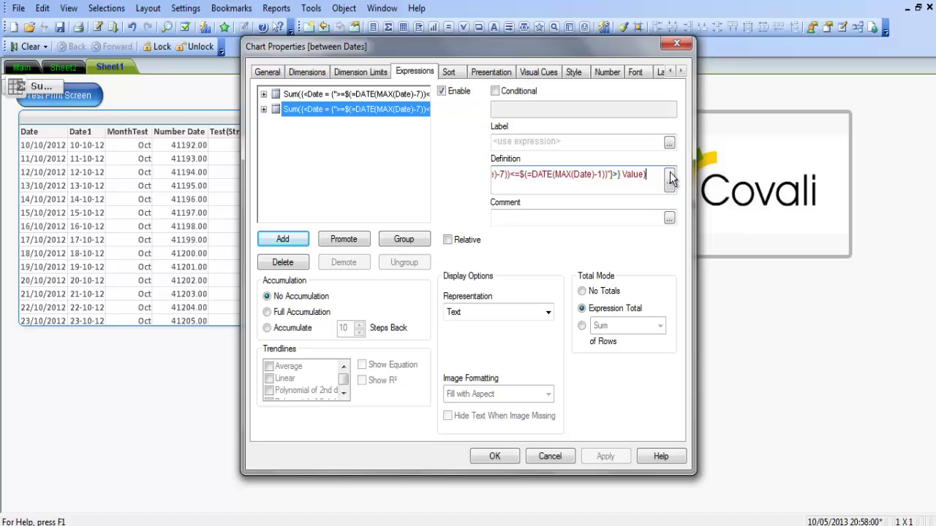
- Replace Sum in the copied expression with COUNT(DISTINCT
{"action": "left_click", "coordinate": [665, 178]}
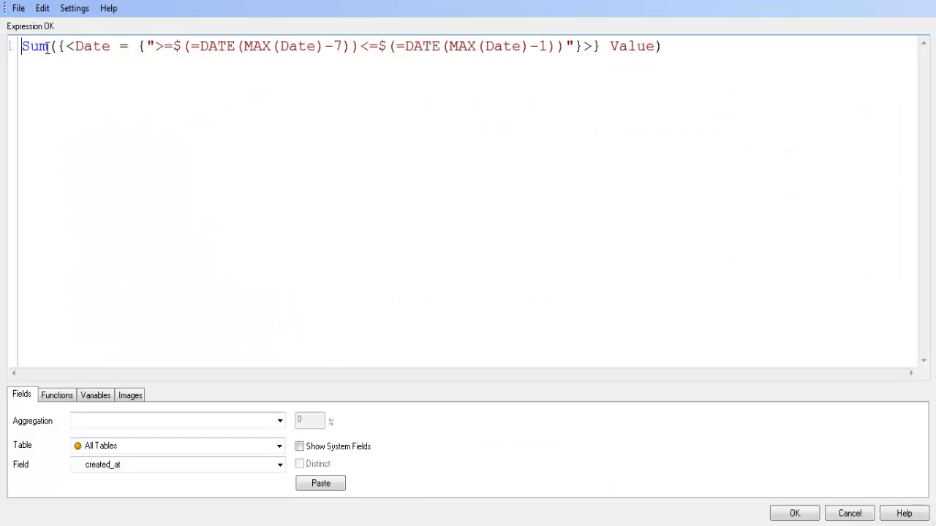
{"action": "left_click_drag", "start_coordinate": [48, 46], "coordinate": [10, 48]}
{"action": "type", "text": "COUNT"}
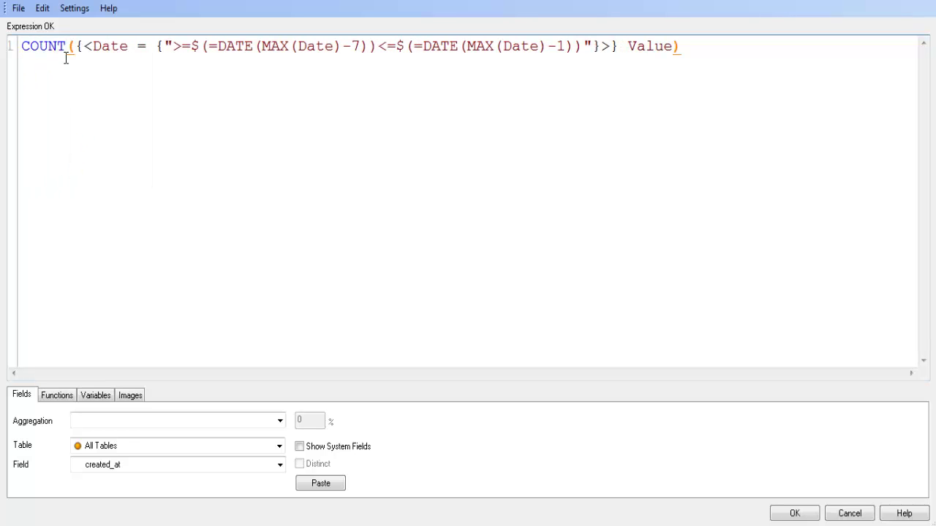
{"action": "type", "text": "("}
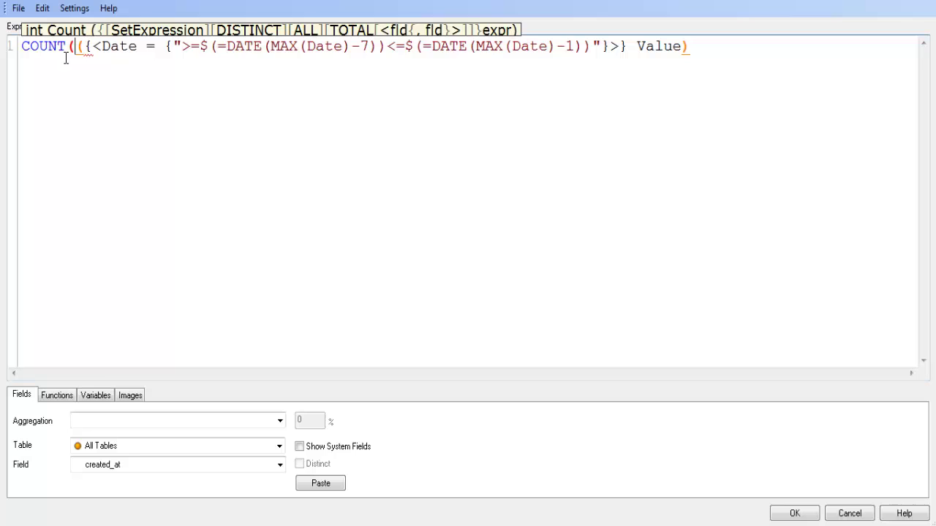
{"action": "key", "text": "BackSpace"}
{"action": "type", "text": "DISTIN"}
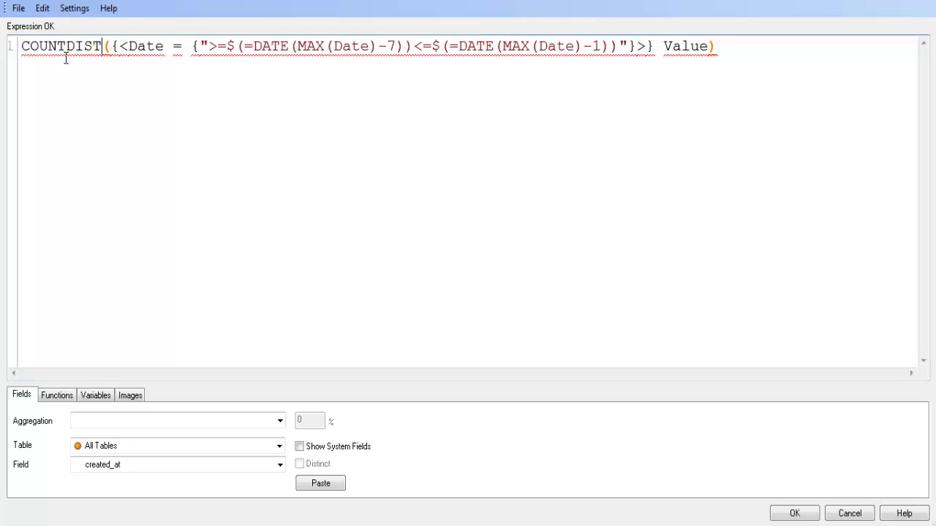
{"action": "type", "text": "C"}
{"action": "key", "text": "BackSpace"}
{"action": "type", "text": "NCT"}
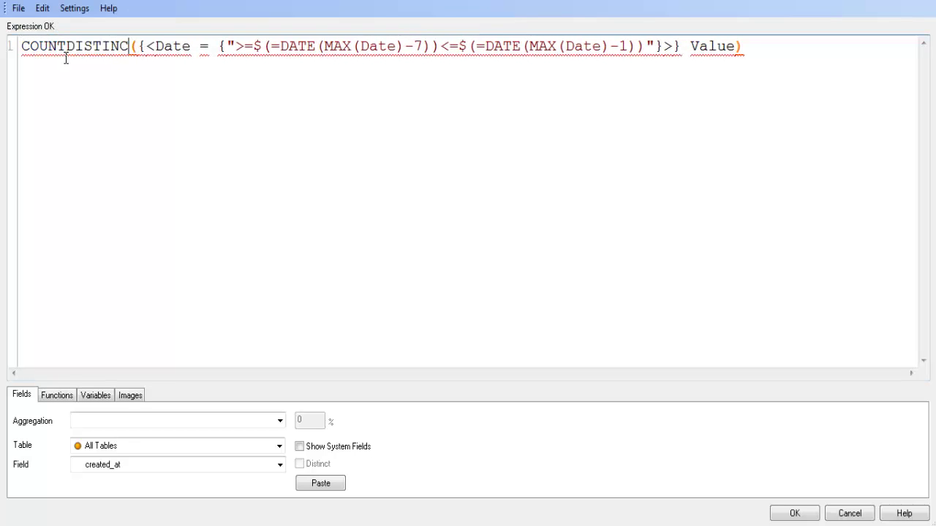
{"action": "key", "text": "Left"}
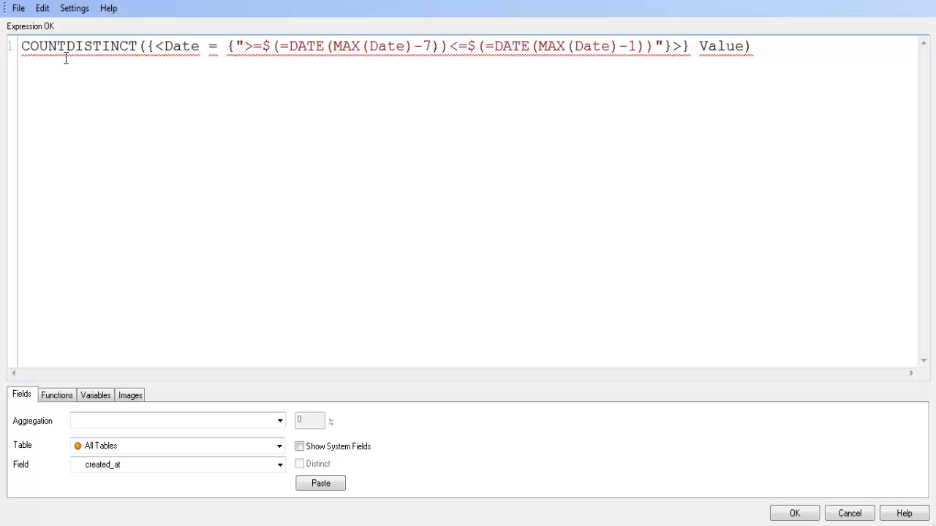
{"action": "type", "text": "("}
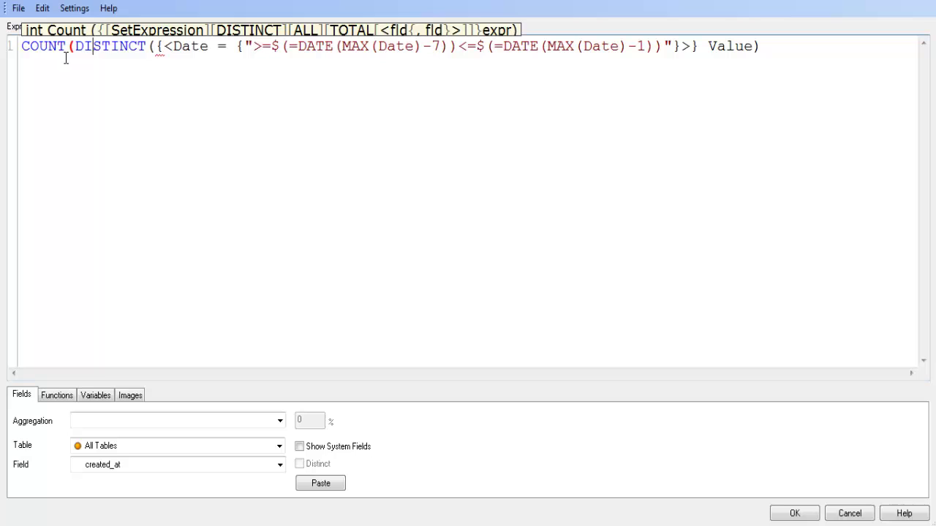
{"action": "key", "text": "Right"}
{"action": "key", "text": "Right"}
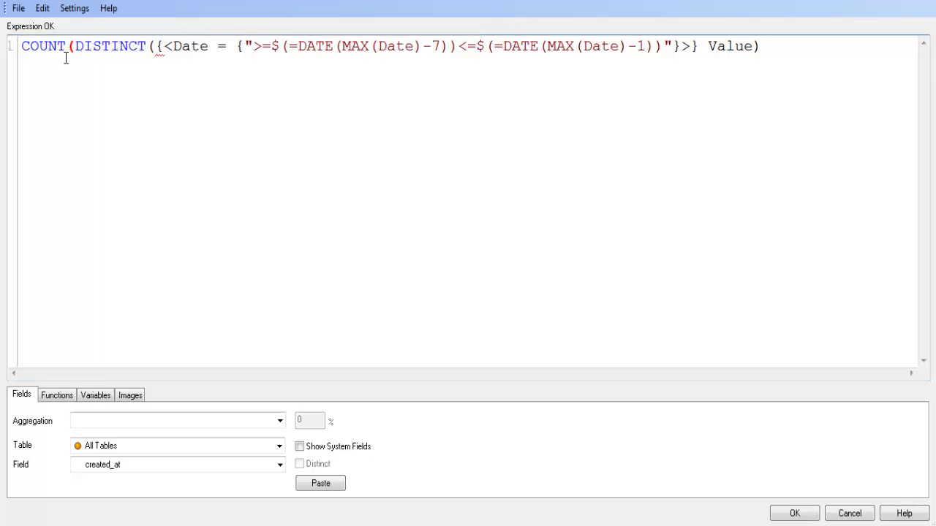
{"action": "key", "text": "BackSpace"}
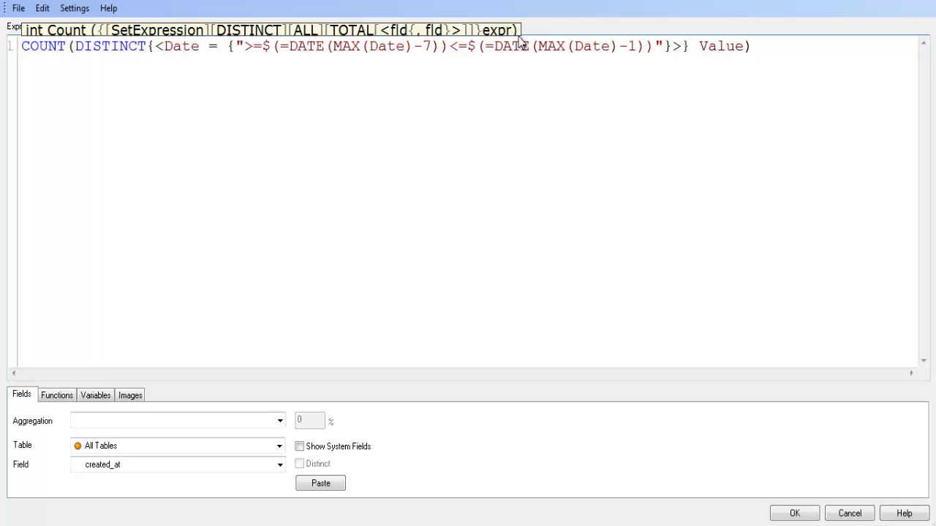
- Change the counted field from Value to Date and confirm the expression
{"action": "left_click", "coordinate": [747, 45]}
{"action": "left_click_drag", "start_coordinate": [747, 46], "coordinate": [694, 48]}
{"action": "type", "text": "D"}
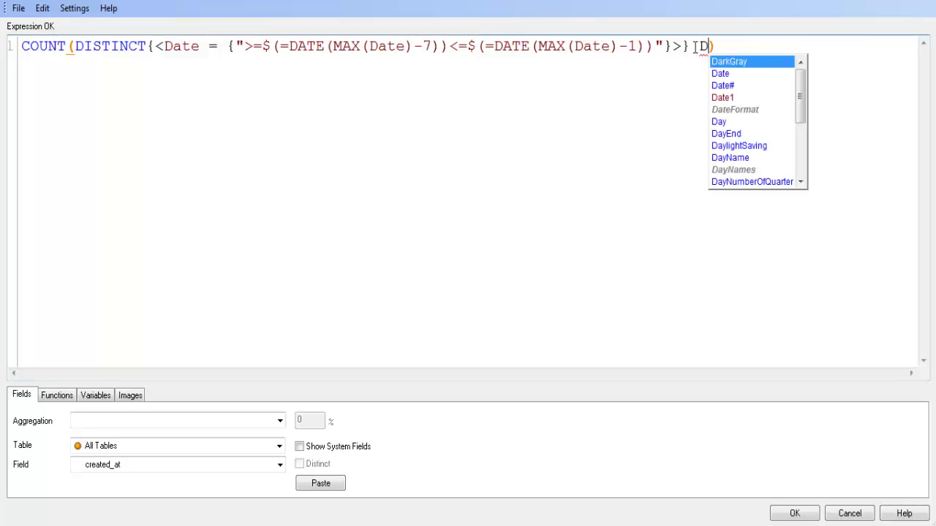
{"action": "type", "text": "ate"}
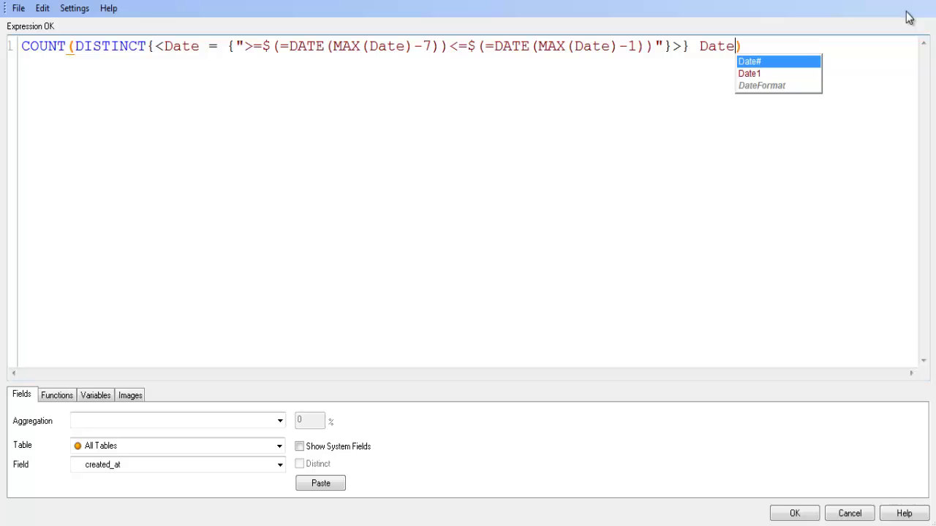
{"action": "left_click", "coordinate": [808, 44]}
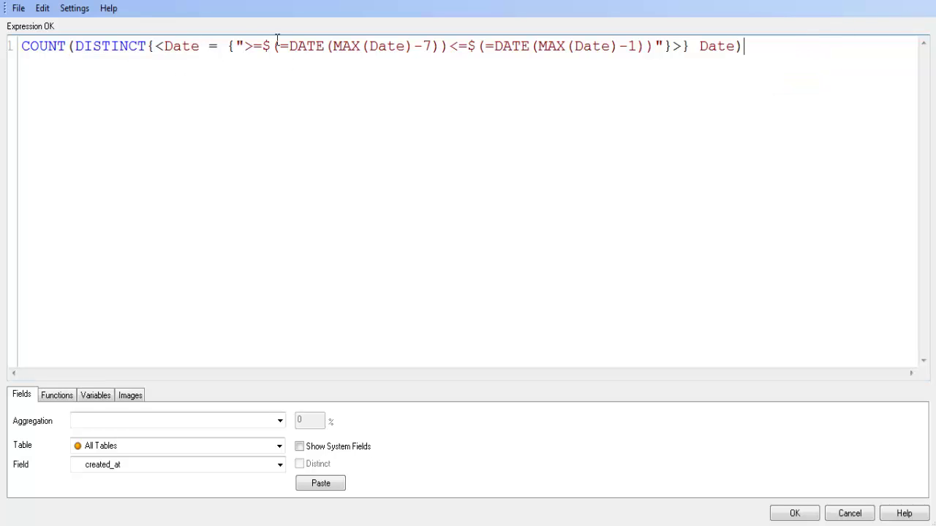
{"action": "left_click_drag", "start_coordinate": [230, 45], "coordinate": [432, 45]}
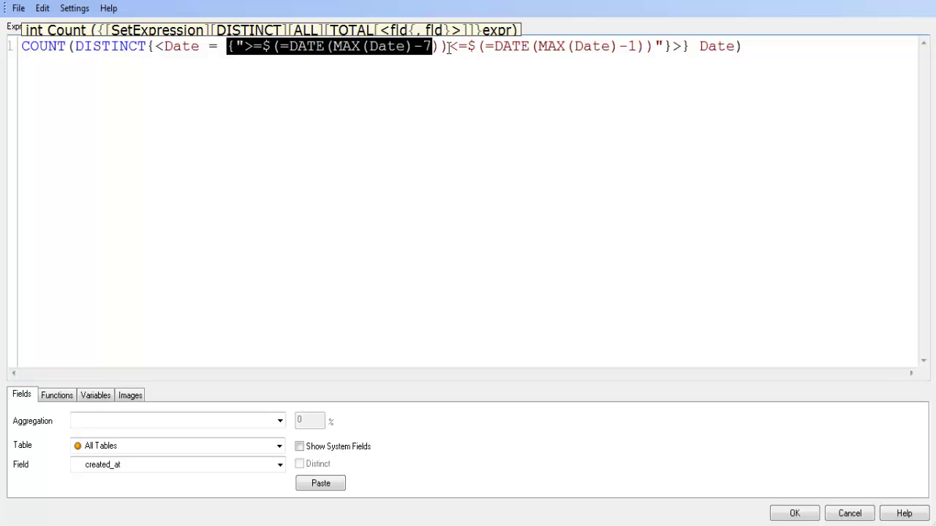
{"action": "left_click", "coordinate": [601, 44]}
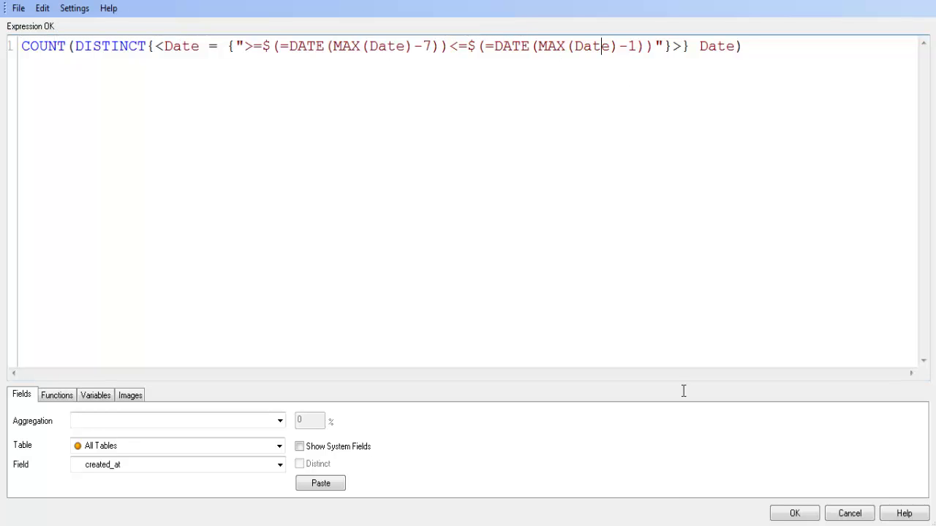
{"action": "left_click", "coordinate": [804, 515]}
- Widen the between Dates chart to show both columns and move it toward the sheet centre
{"action": "left_click", "coordinate": [495, 456]}
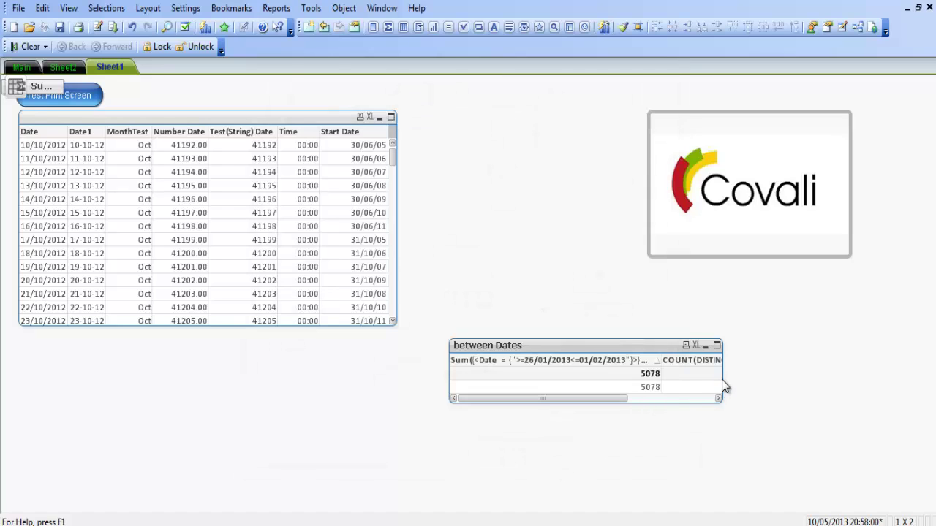
{"action": "left_click_drag", "start_coordinate": [723, 377], "coordinate": [901, 378]}
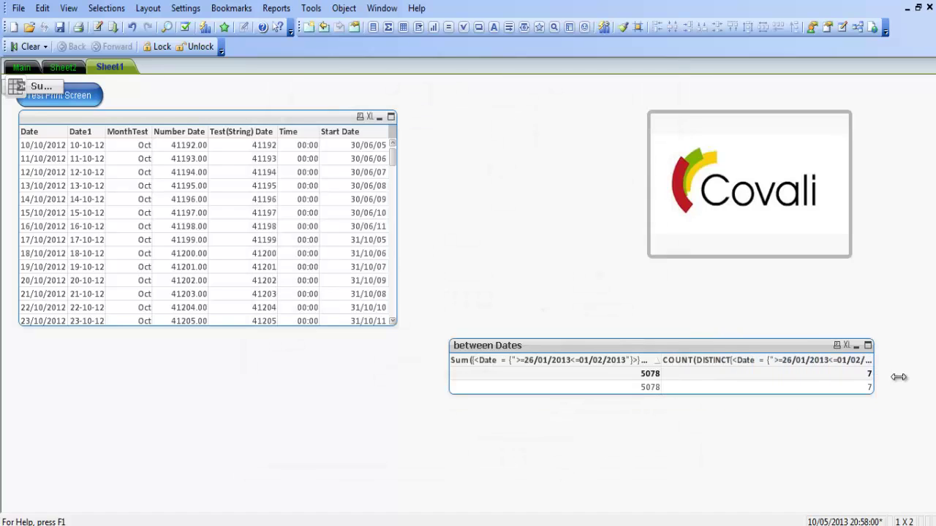
{"action": "left_click_drag", "start_coordinate": [733, 353], "coordinate": [538, 367]}
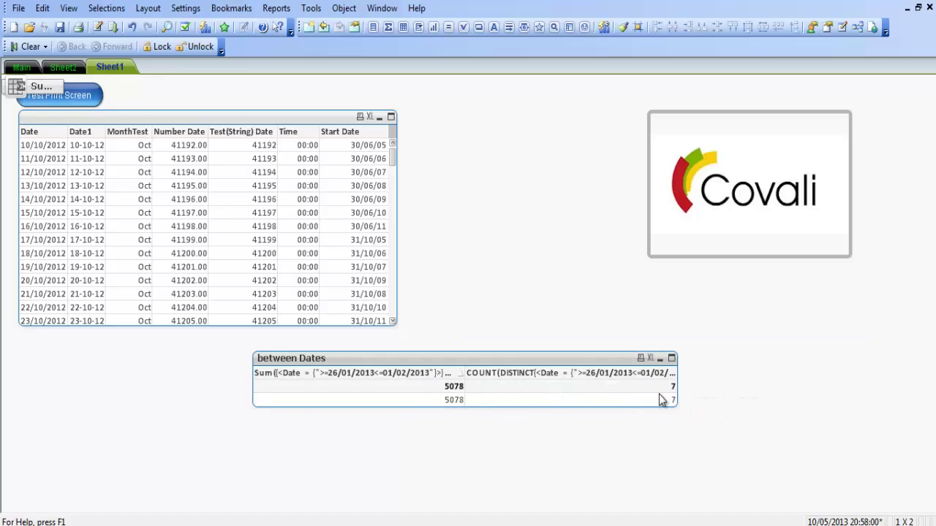
- Label the Sum expression 'Last 7 Days Value'
{"action": "right_click", "coordinate": [611, 365]}
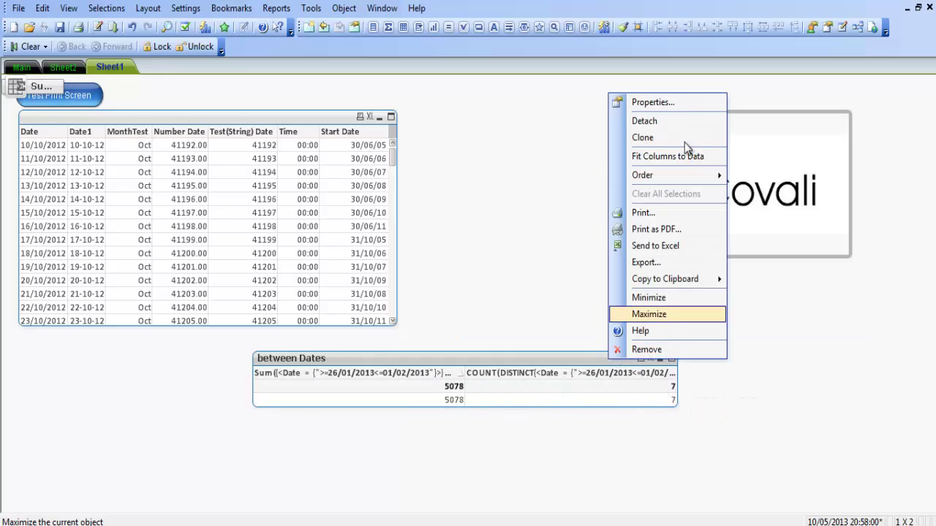
{"action": "left_click", "coordinate": [667, 98]}
{"action": "left_click", "coordinate": [399, 109]}
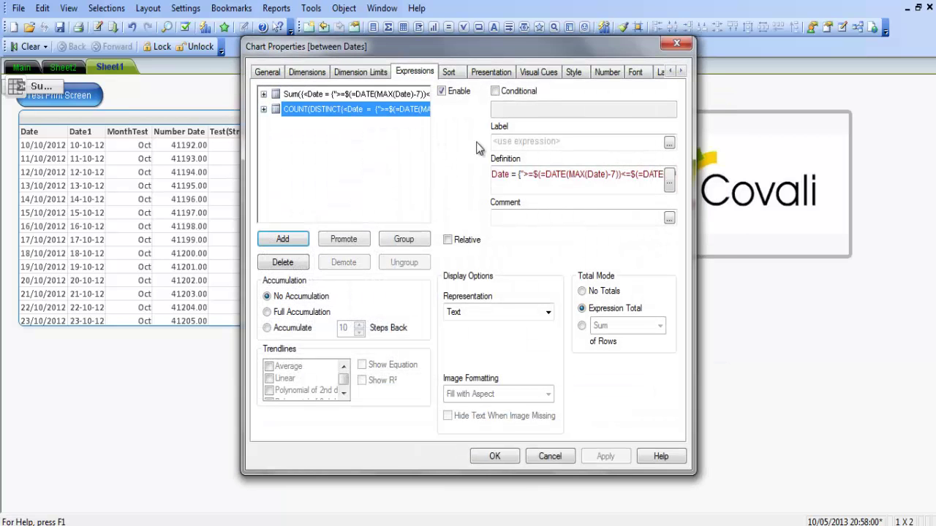
{"action": "left_click", "coordinate": [332, 94]}
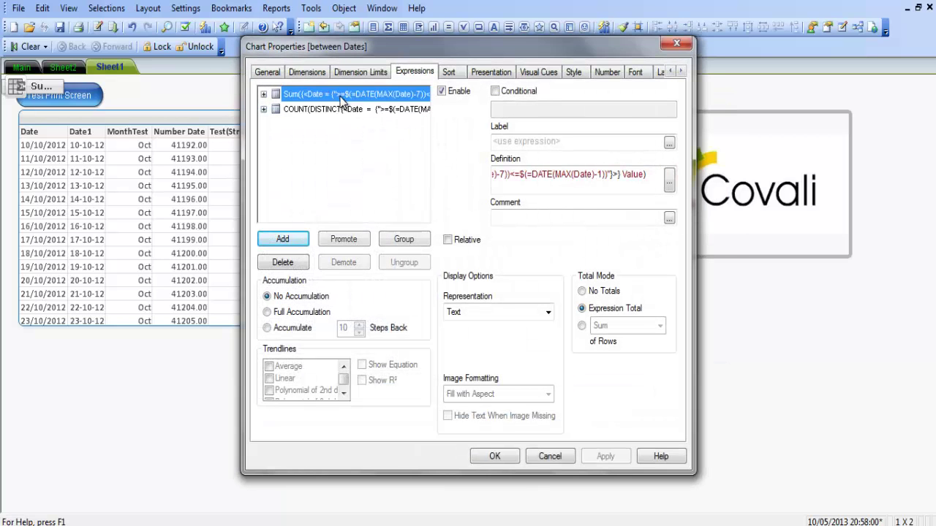
{"action": "left_click", "coordinate": [543, 144]}
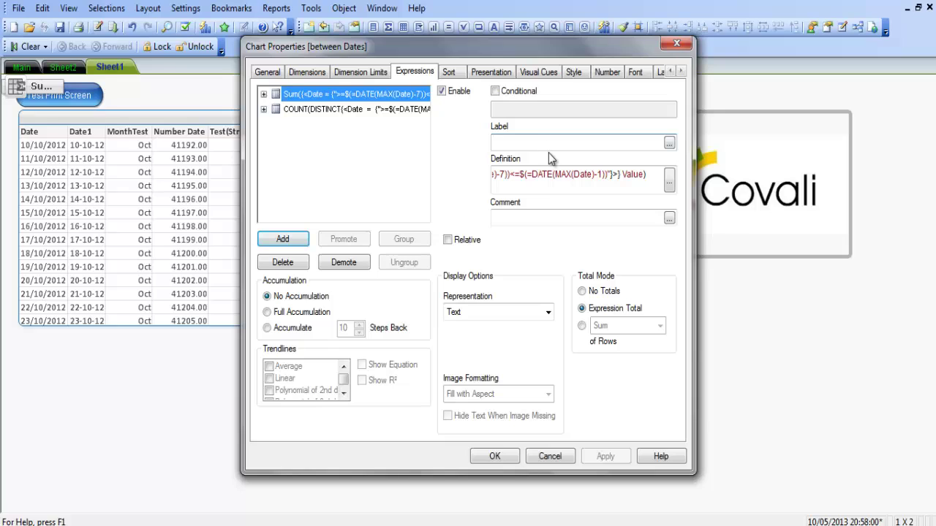
{"action": "type", "text": "Last"}
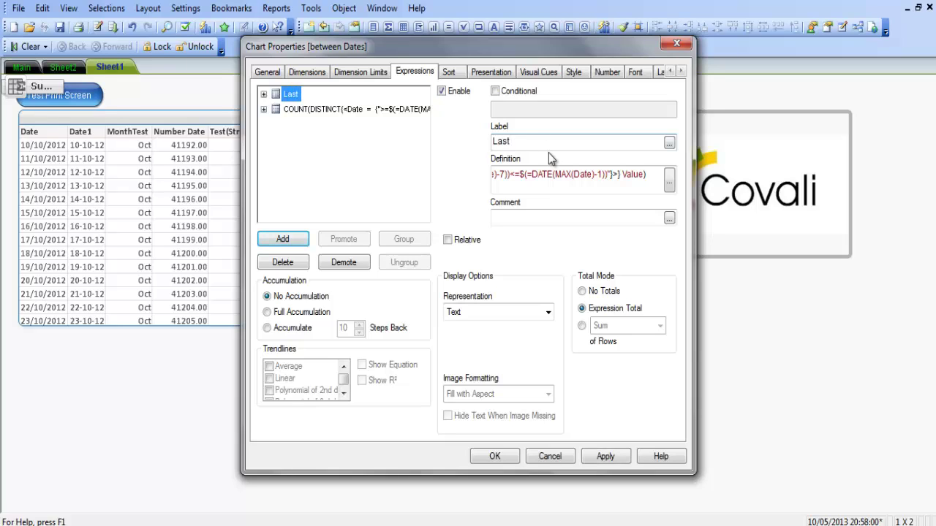
{"action": "type", "text": " 7 Days Val"}
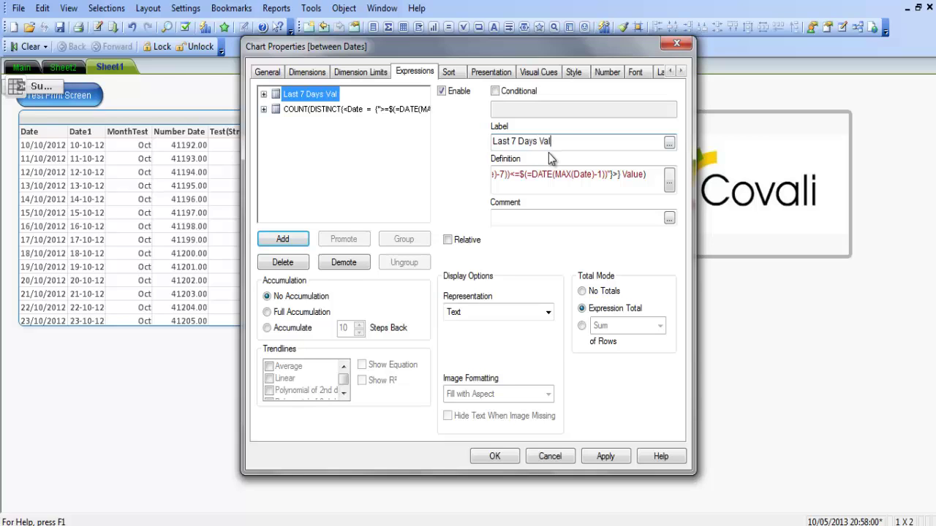
{"action": "type", "text": "ue"}
{"action": "left_click", "coordinate": [494, 456]}
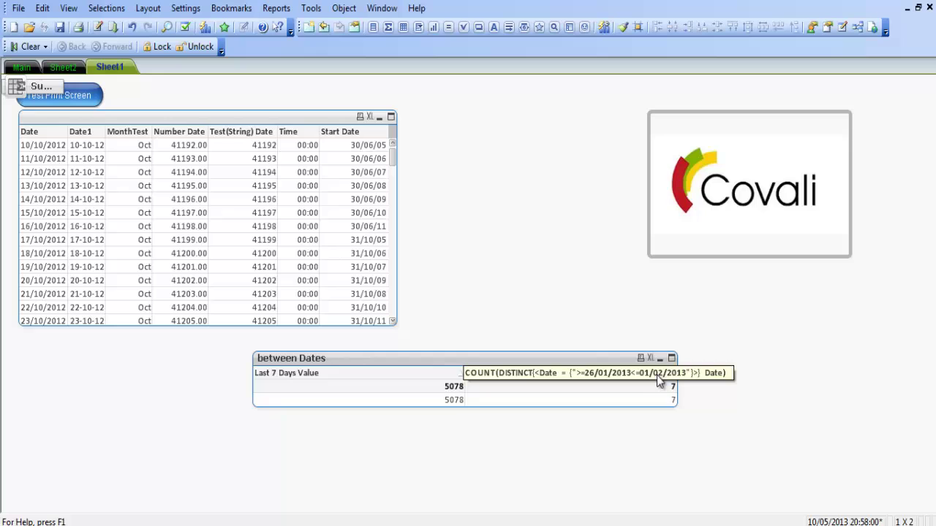
- Remove the -1 from the count expression's upper MAX(Date) bound so it counts 8 through 02/02/2013
{"action": "right_click", "coordinate": [610, 363]}
{"action": "left_click", "coordinate": [670, 123]}
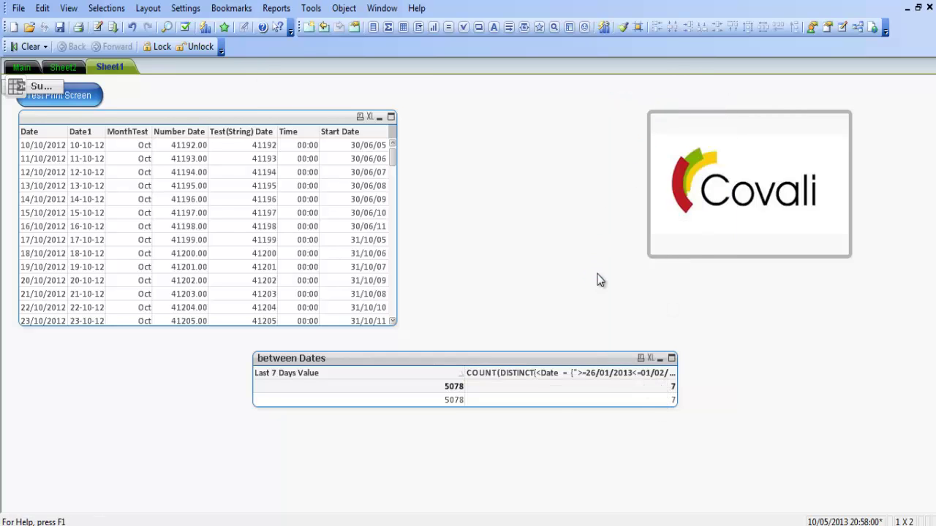
{"action": "left_click", "coordinate": [400, 109]}
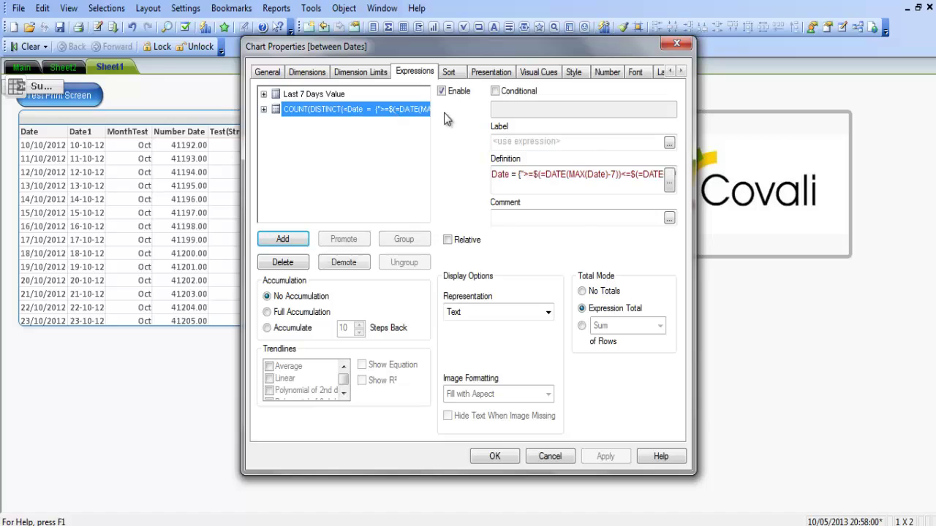
{"action": "left_click", "coordinate": [669, 179]}
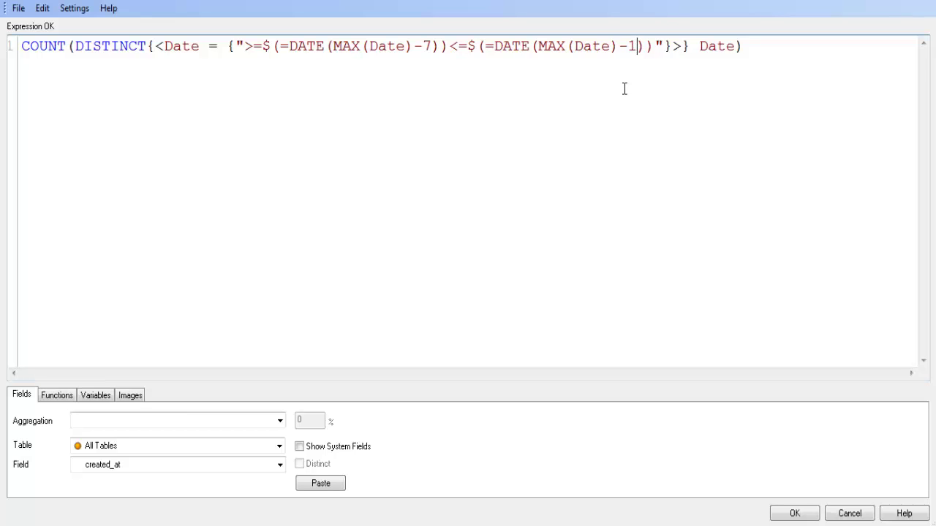
{"action": "key", "text": "BackSpace"}
{"action": "key", "text": "BackSpace"}
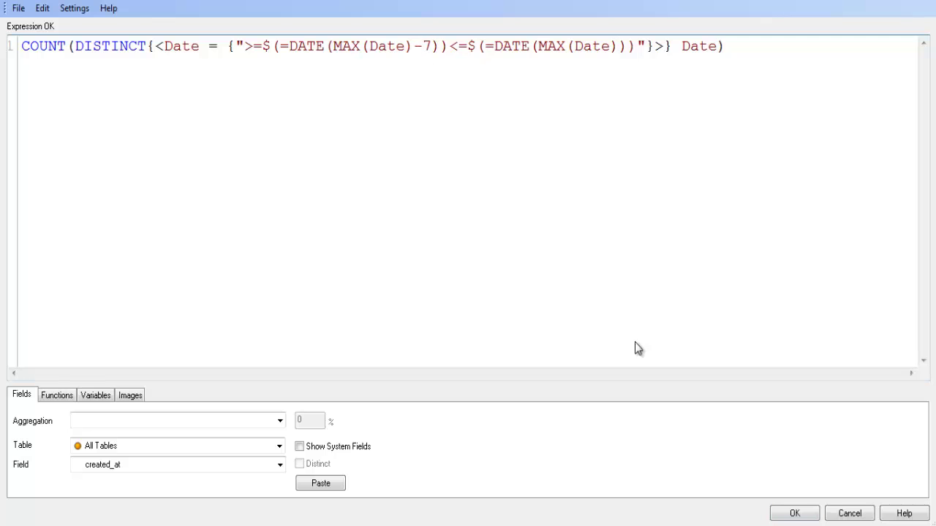
{"action": "left_click", "coordinate": [793, 514]}
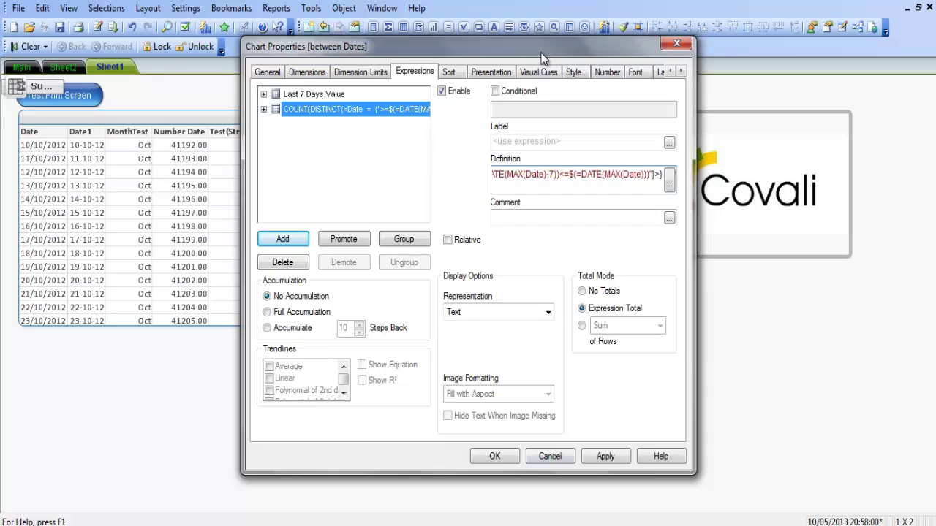
{"action": "left_click_drag", "start_coordinate": [526, 47], "coordinate": [294, 38]}
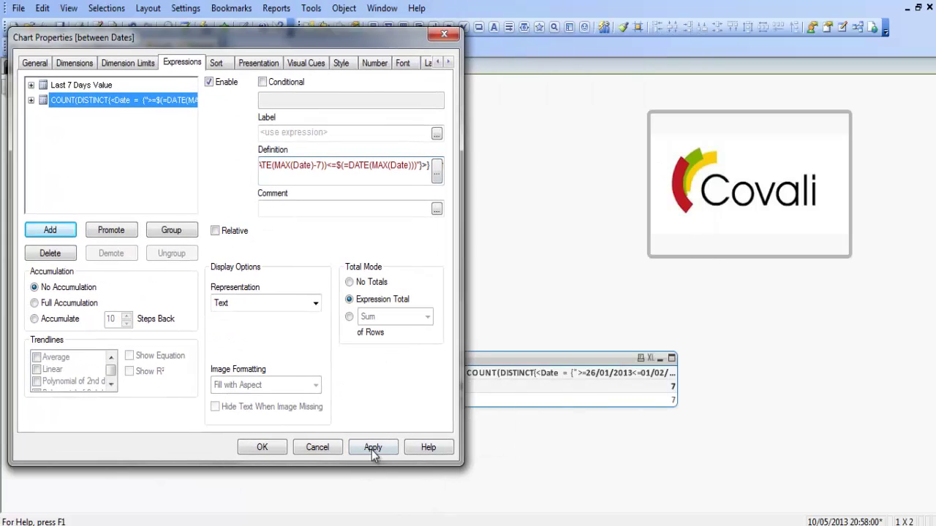
{"action": "left_click", "coordinate": [373, 448]}
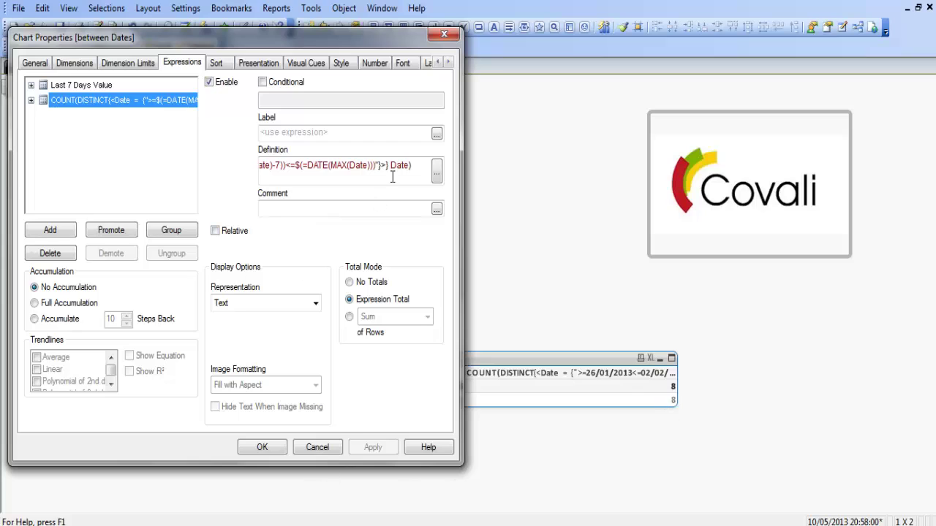
- Add the -1 back to the count expression's upper MAX(Date) bound and apply it
{"action": "left_click", "coordinate": [437, 174]}
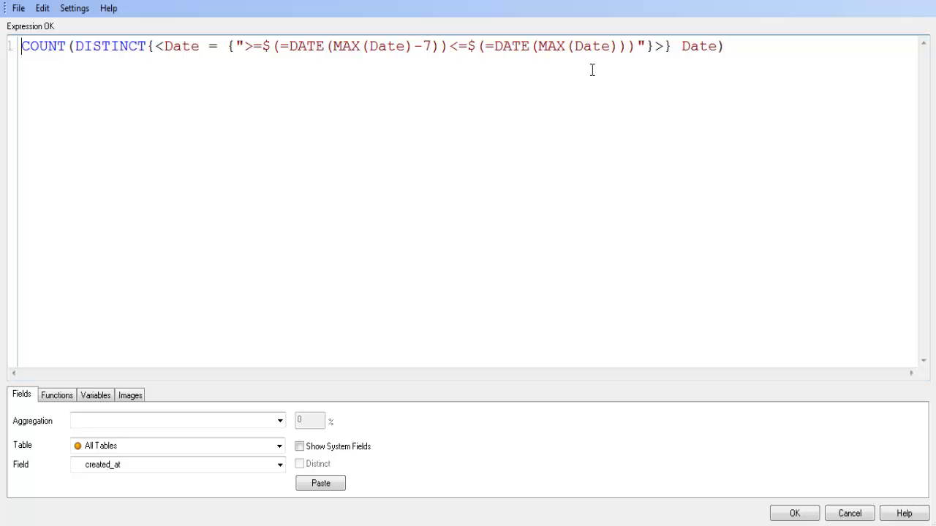
{"action": "left_click", "coordinate": [618, 48]}
{"action": "type", "text": ")-1"}
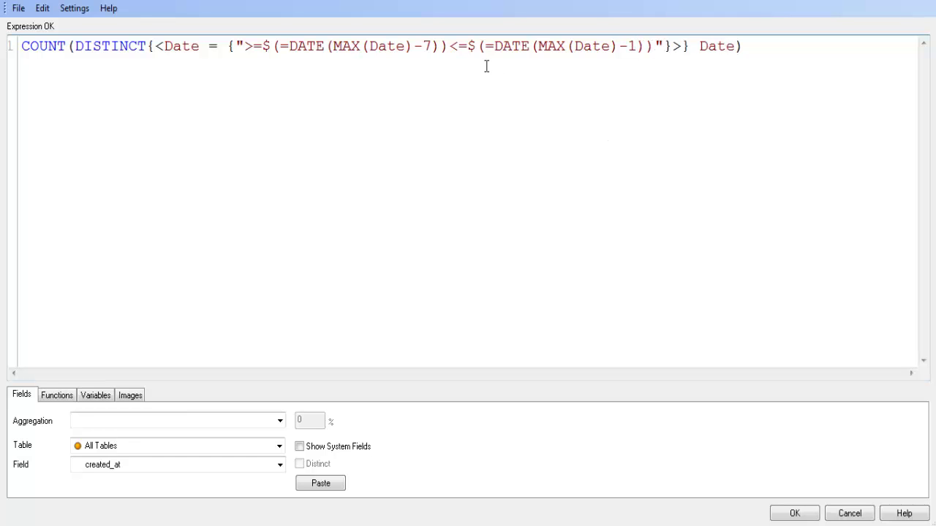
{"action": "left_click", "coordinate": [803, 515]}
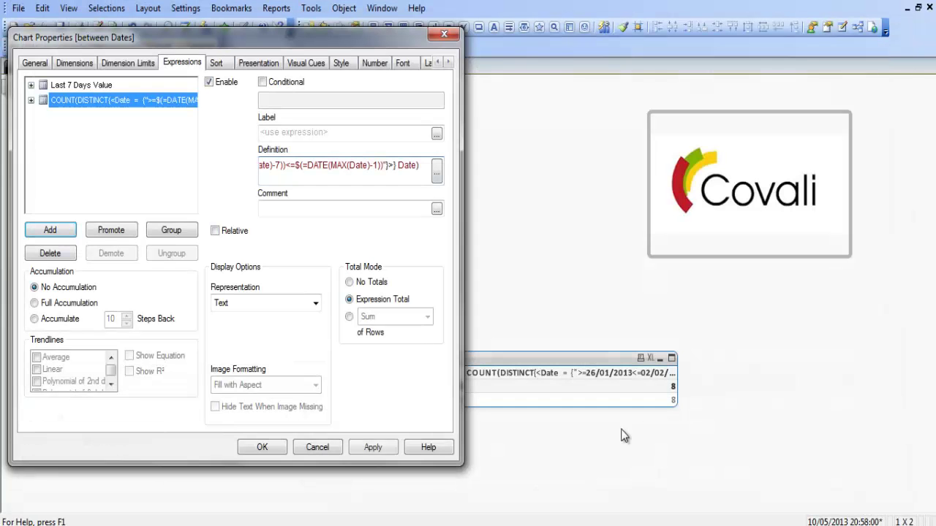
{"action": "left_click", "coordinate": [372, 446]}
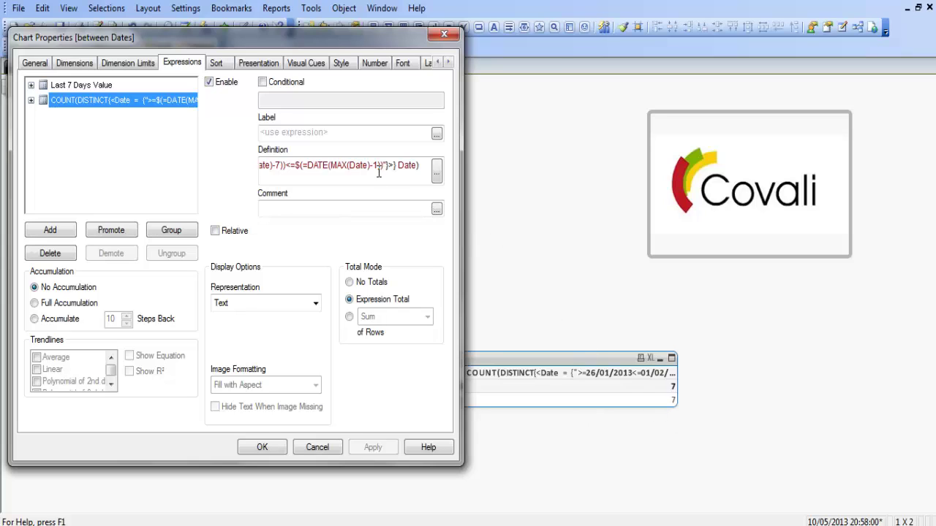
- Change the count range to MAX(Date)-6 through MAX(Date), giving a count of 7
{"action": "key", "text": "BackSpace"}
{"action": "key", "text": "BackSpace"}
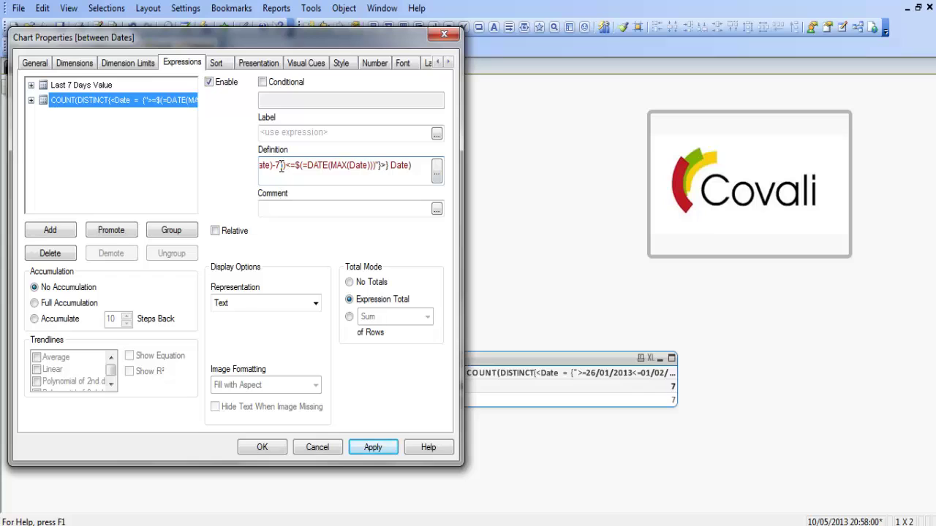
{"action": "key", "text": "BackSpace"}
{"action": "key", "text": "BackSpace"}
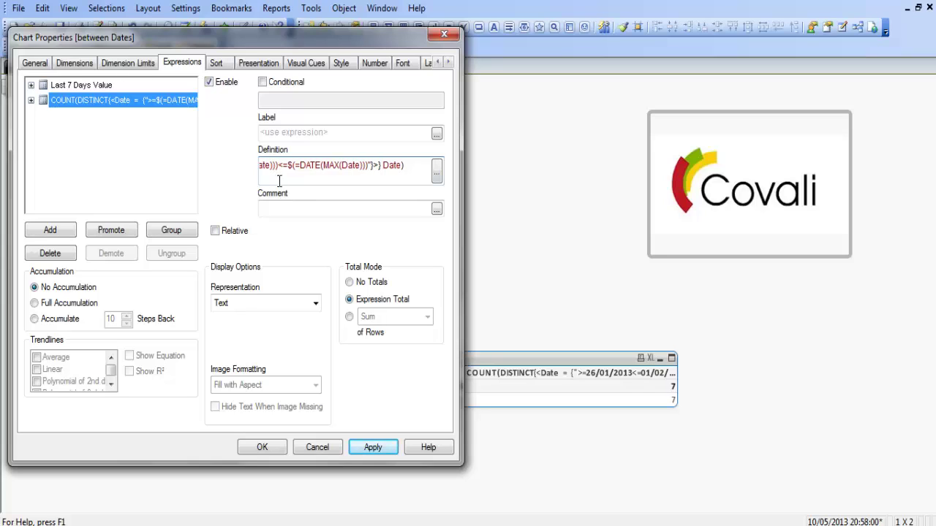
{"action": "type", "text": "-6"}
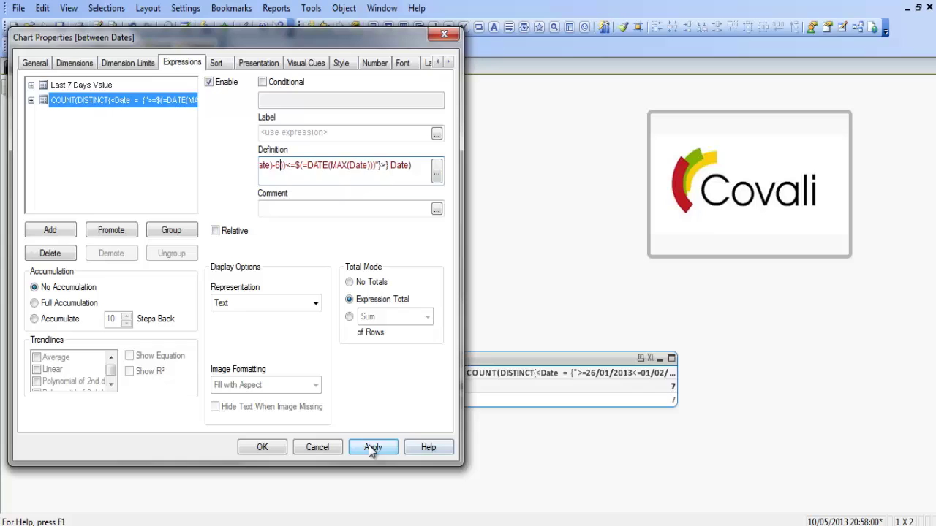
{"action": "left_click", "coordinate": [370, 448]}
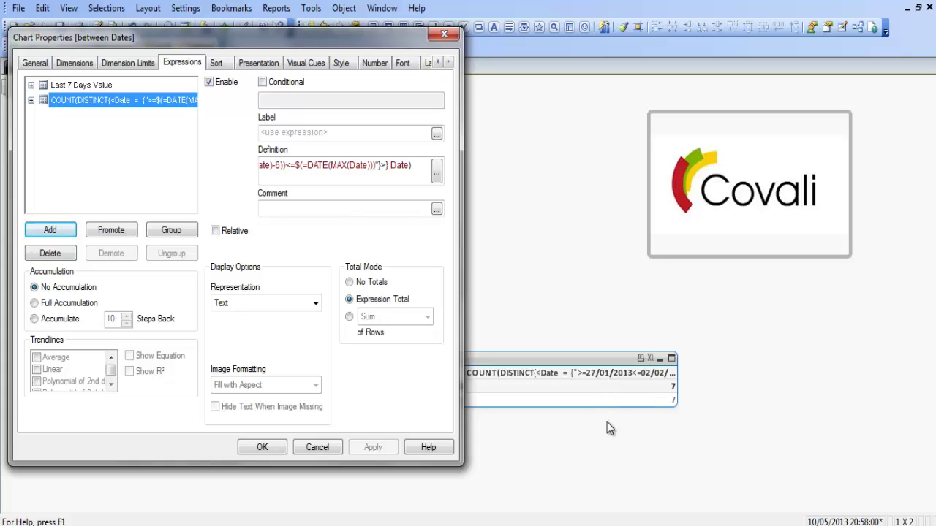
- Set the count expression back to MAX(Date)-7 through MAX(Date)-1 and apply it
{"action": "left_click", "coordinate": [437, 169]}
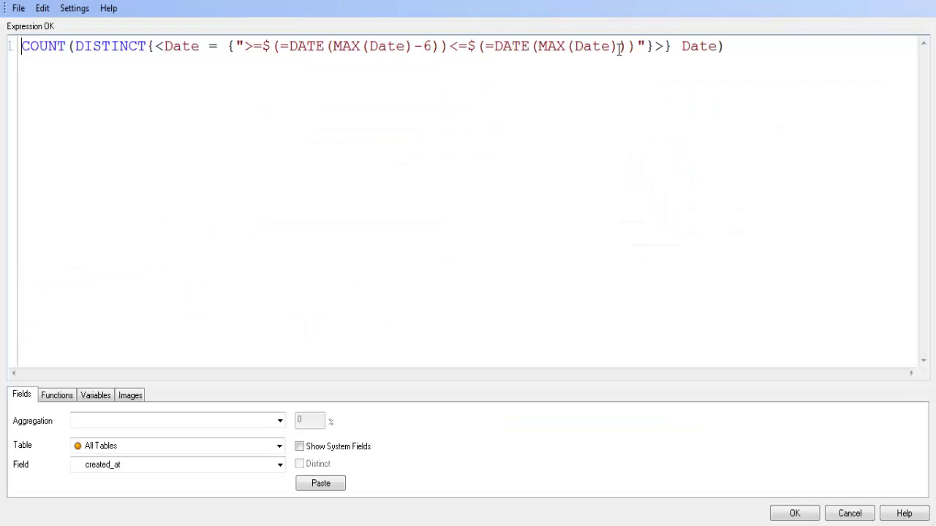
{"action": "left_click", "coordinate": [617, 53]}
{"action": "type", "text": "-1"}
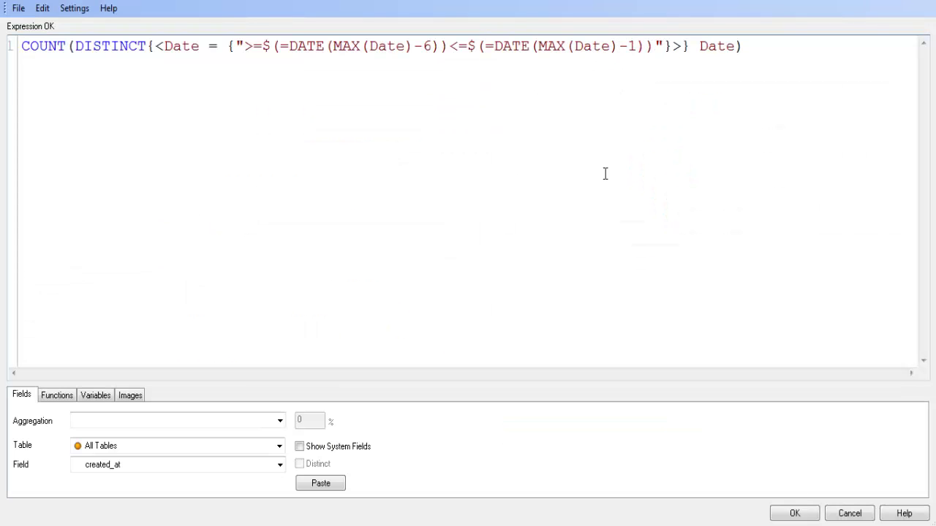
{"action": "left_click", "coordinate": [430, 47]}
{"action": "key", "text": "BackSpace"}
{"action": "type", "text": "7"}
{"action": "left_click", "coordinate": [794, 513]}
{"action": "left_click", "coordinate": [364, 444]}
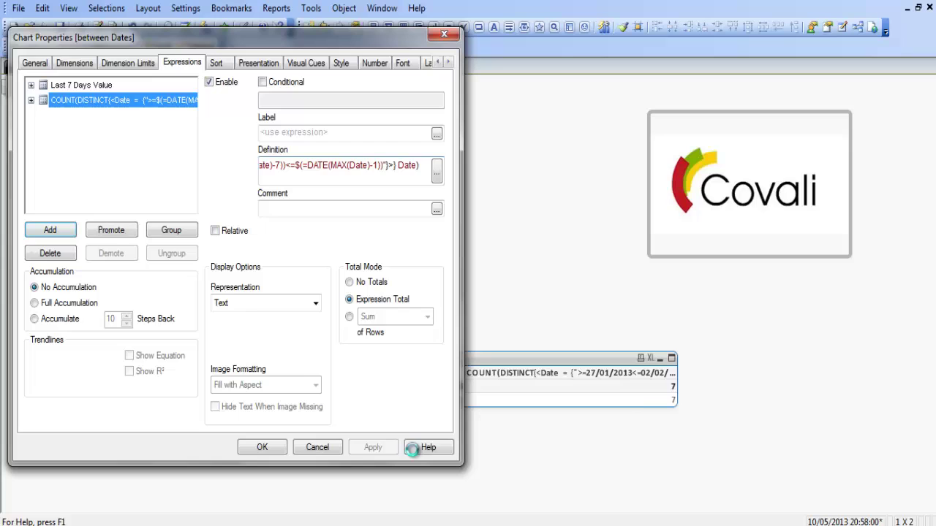
{"action": "left_click", "coordinate": [264, 448]}
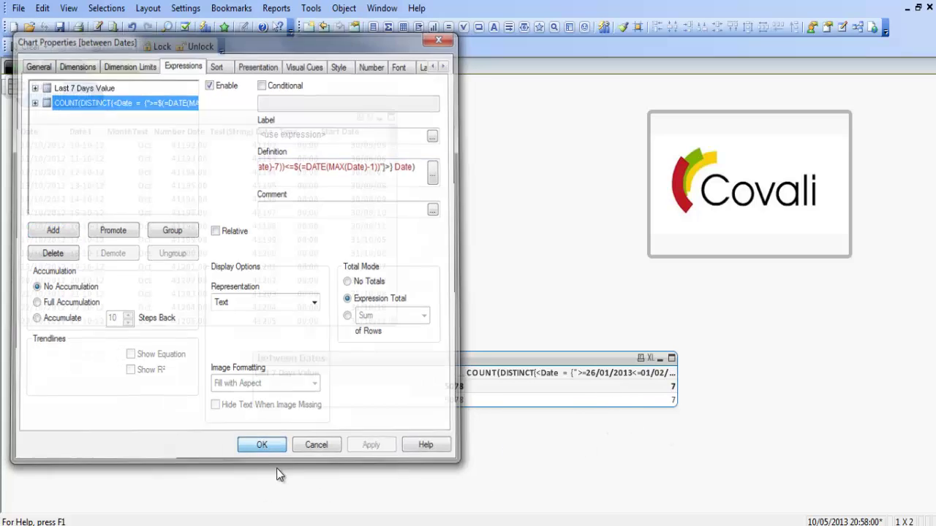
- Delete the Sum column's 'Last 7 Days Value' label and apply the change
{"action": "right_click", "coordinate": [424, 370]}
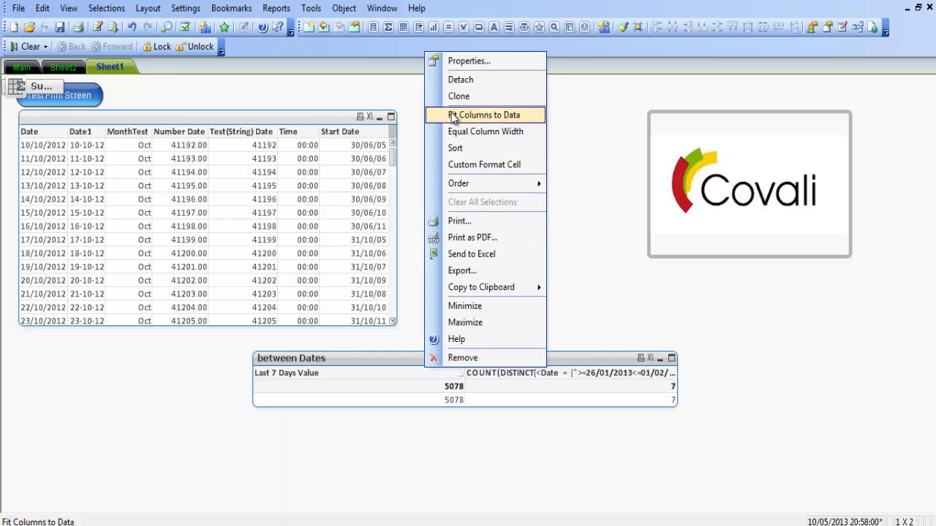
{"action": "left_click", "coordinate": [472, 94]}
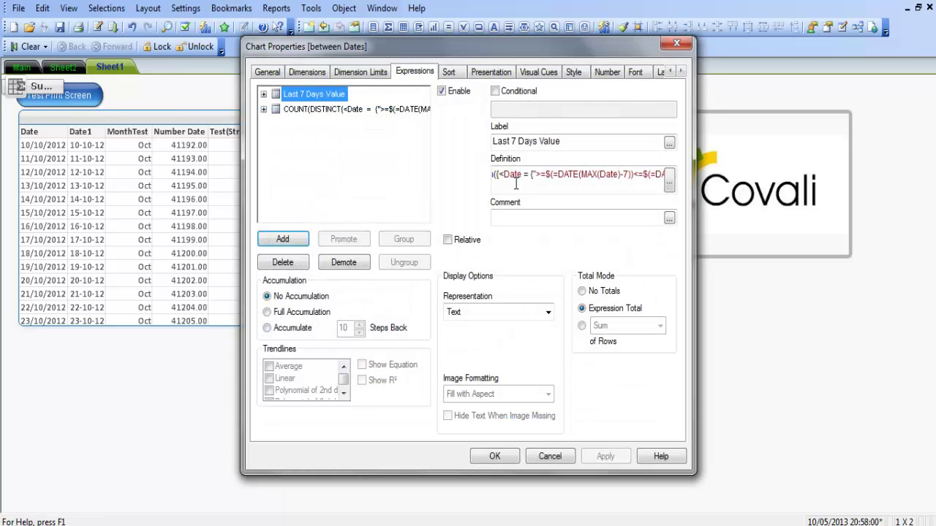
{"action": "left_click_drag", "start_coordinate": [574, 144], "coordinate": [380, 141]}
{"action": "key", "text": "Delete"}
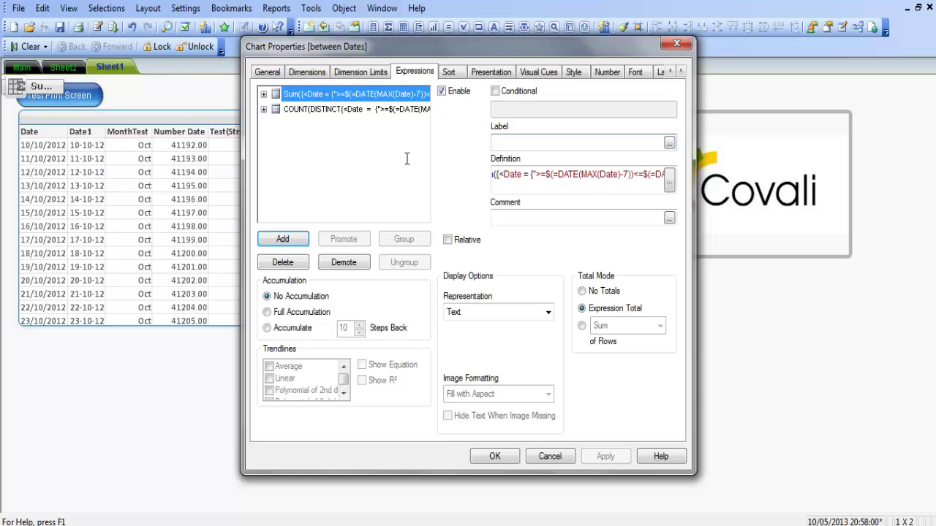
{"action": "left_click", "coordinate": [605, 456]}
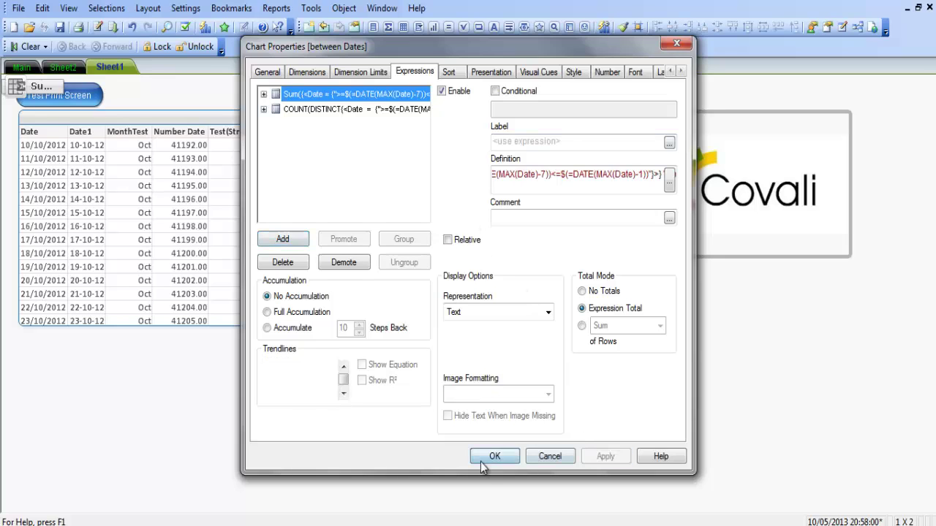
{"action": "left_click", "coordinate": [495, 456]}
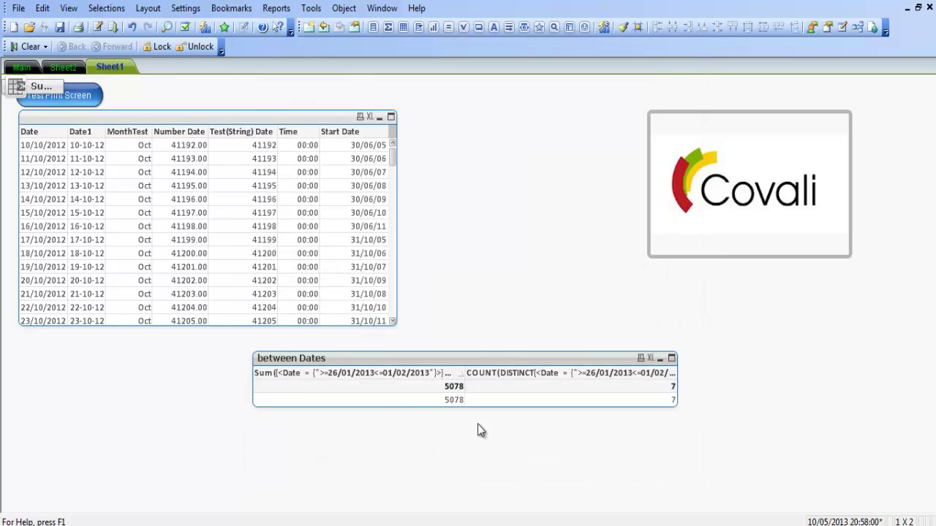
{"action": "right_click", "coordinate": [400, 374]}
- Change the Sum expression's start offset from -7 to -30, totalling 17553 from 03/01/2013
{"action": "left_click", "coordinate": [456, 65]}
{"action": "left_click", "coordinate": [668, 182]}
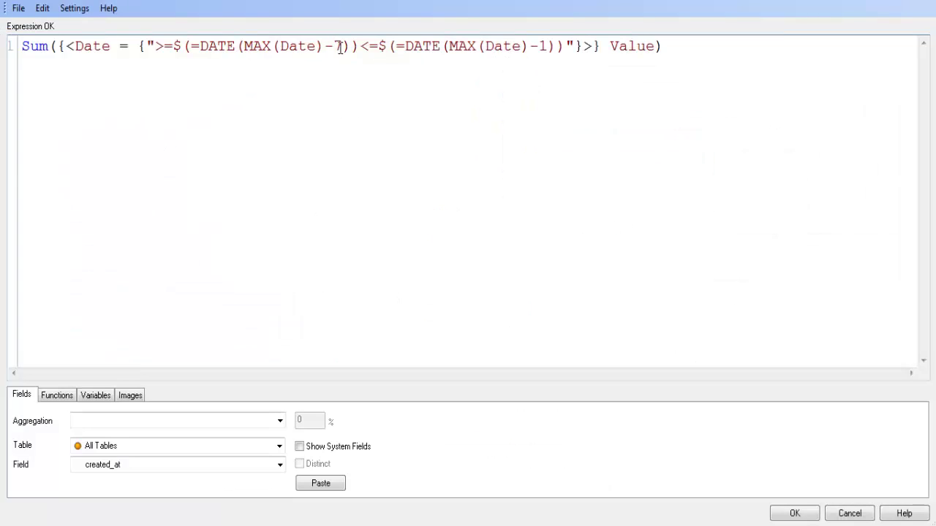
{"action": "key", "text": "BackSpace"}
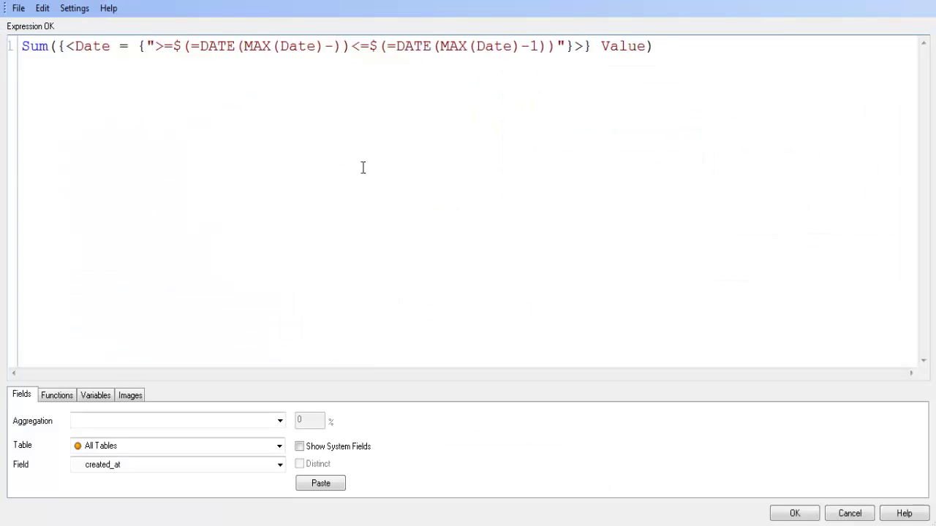
{"action": "type", "text": "30"}
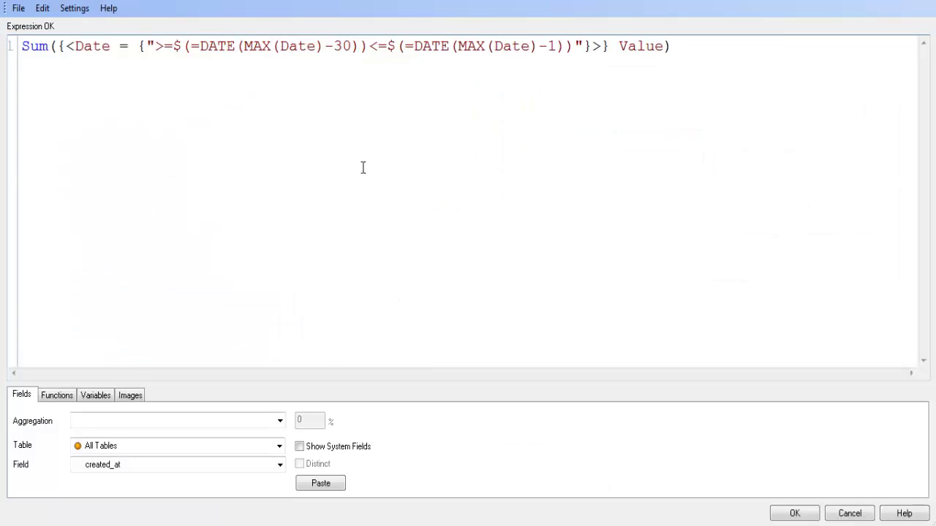
{"action": "left_click", "coordinate": [788, 515]}
{"action": "left_click", "coordinate": [596, 460]}
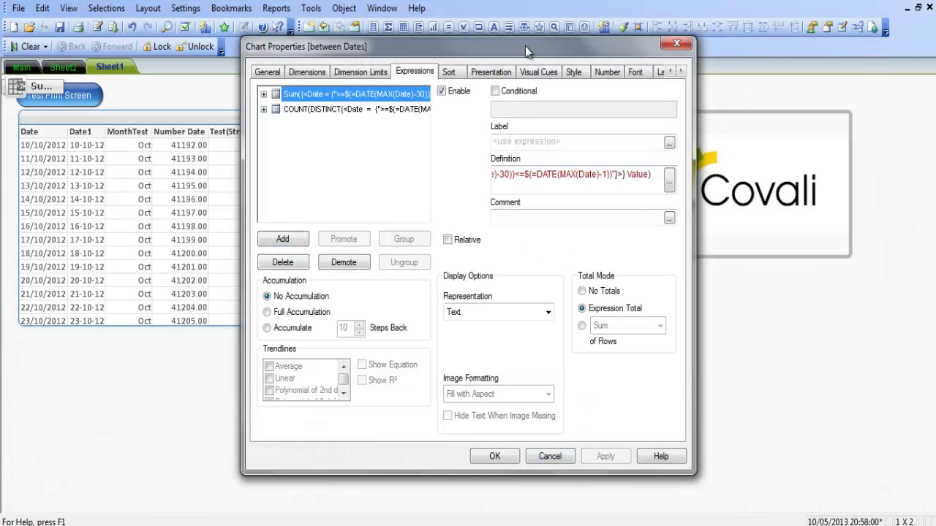
{"action": "left_click_drag", "start_coordinate": [525, 46], "coordinate": [417, 33]}
{"action": "left_click", "coordinate": [402, 442]}
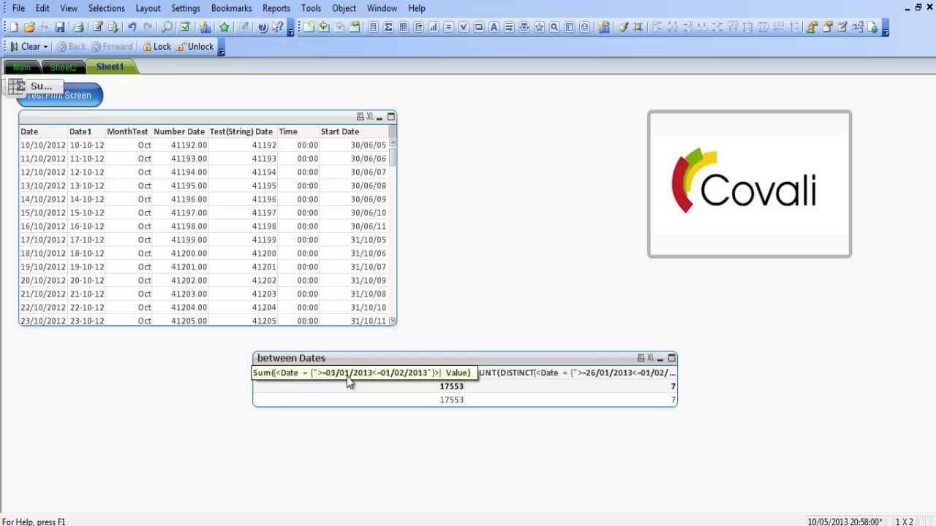
- Change the Sum start offset from -30 to -90, totalling 43870 from 04/11/2012
{"action": "right_click", "coordinate": [404, 374]}
{"action": "left_click", "coordinate": [473, 65]}
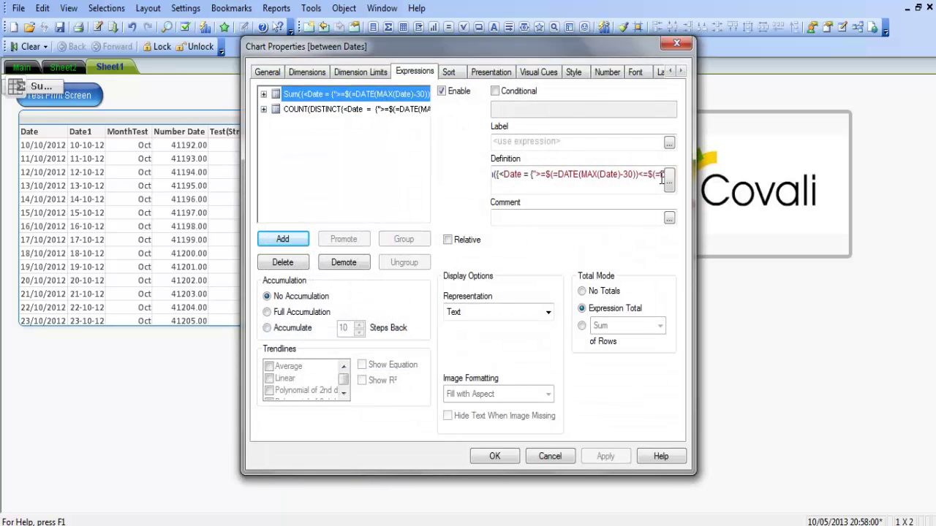
{"action": "left_click", "coordinate": [632, 175]}
{"action": "key", "text": "BackSpace"}
{"action": "key", "text": "BackSpace"}
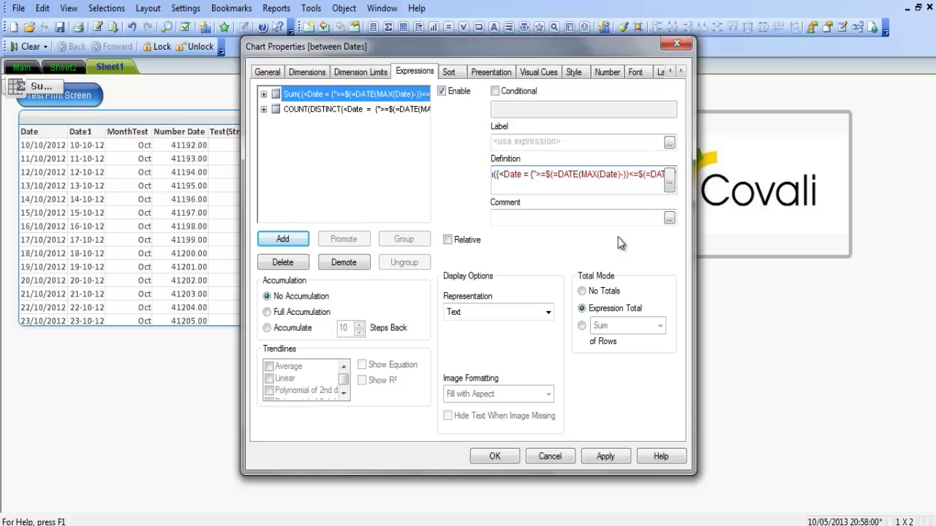
{"action": "type", "text": "90"}
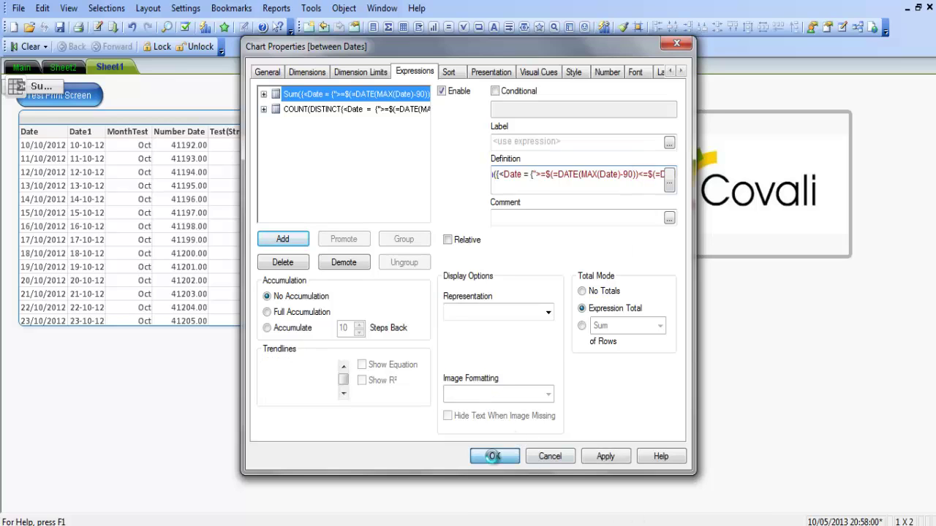
{"action": "left_click", "coordinate": [495, 457]}
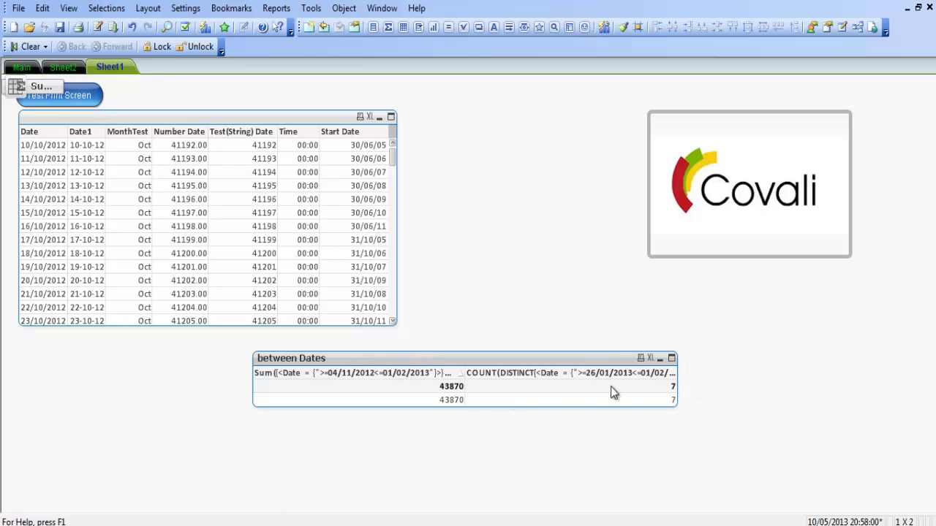
- Delete the DATE(MAX(Date)-1) and DATE(MAX(Date)-90) formulas from the Sum expression's $(=) slots
{"action": "right_click", "coordinate": [433, 358]}
{"action": "left_click", "coordinate": [479, 98]}
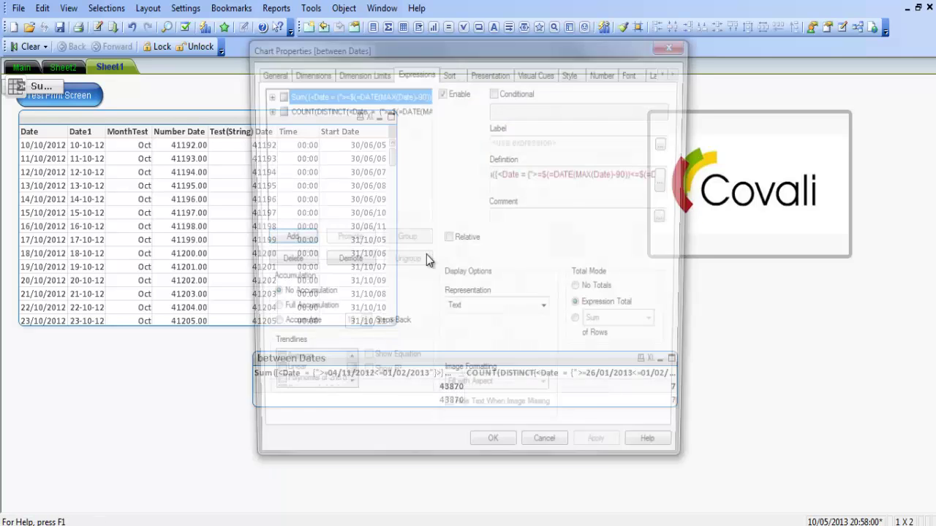
{"action": "left_click", "coordinate": [671, 181]}
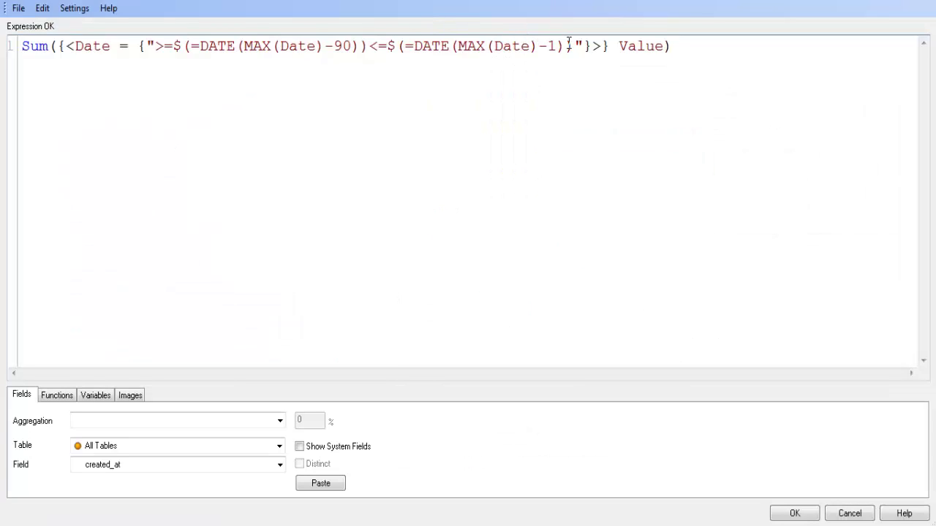
{"action": "left_click_drag", "start_coordinate": [565, 46], "coordinate": [421, 80]}
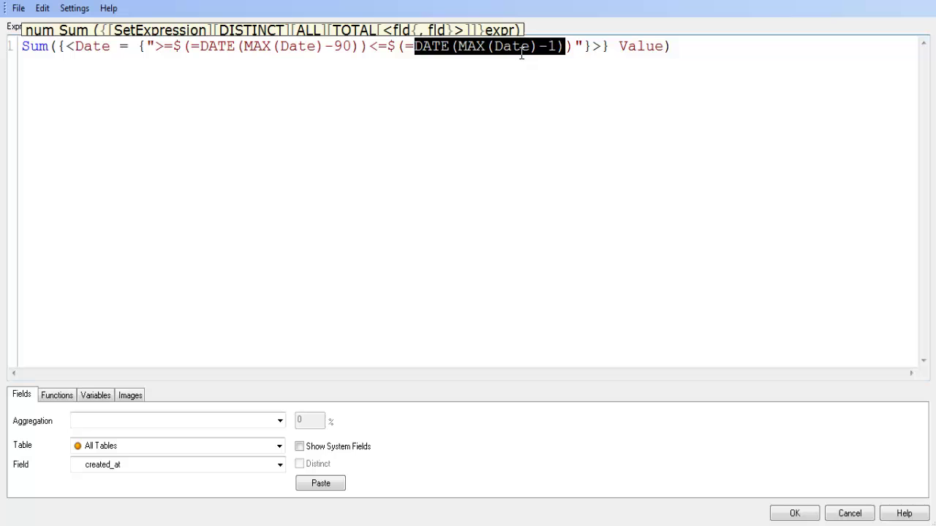
{"action": "key", "text": "Delete"}
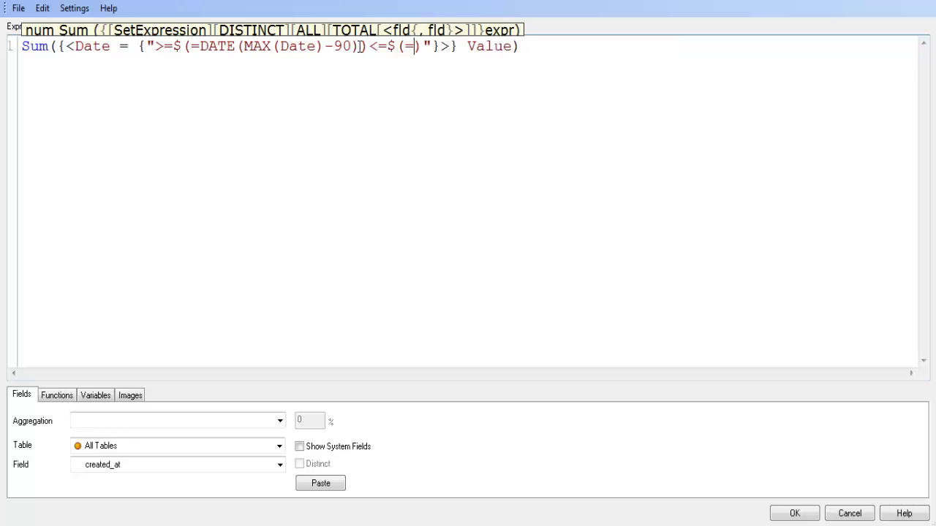
{"action": "left_click_drag", "start_coordinate": [361, 46], "coordinate": [200, 46]}
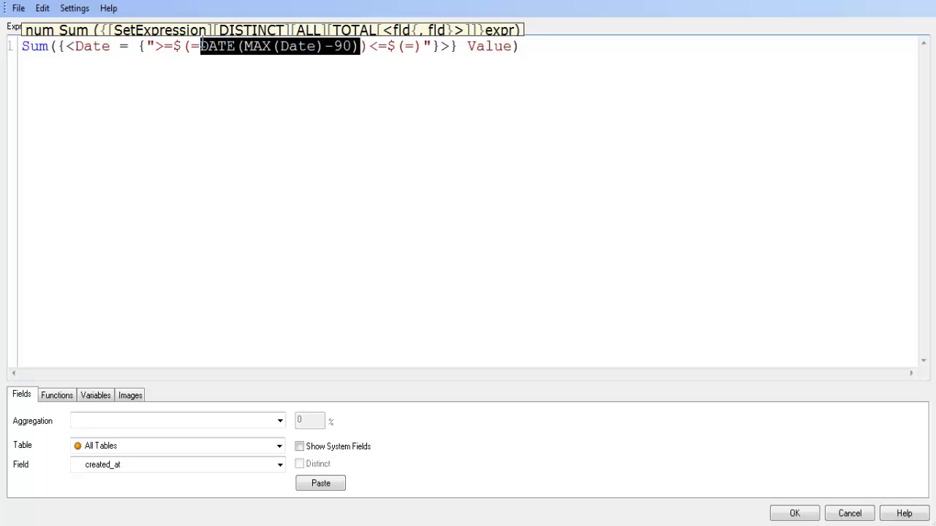
{"action": "key", "text": "Delete"}
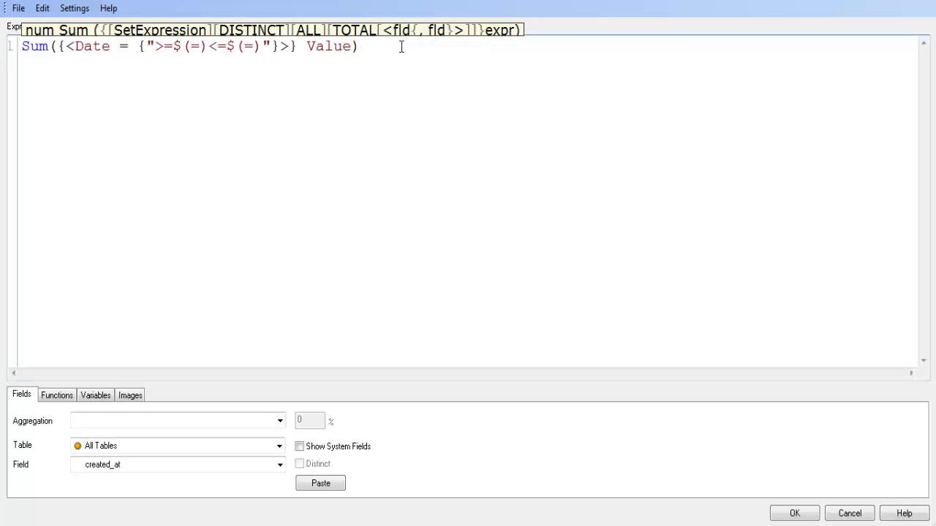
{"action": "left_click", "coordinate": [402, 47]}
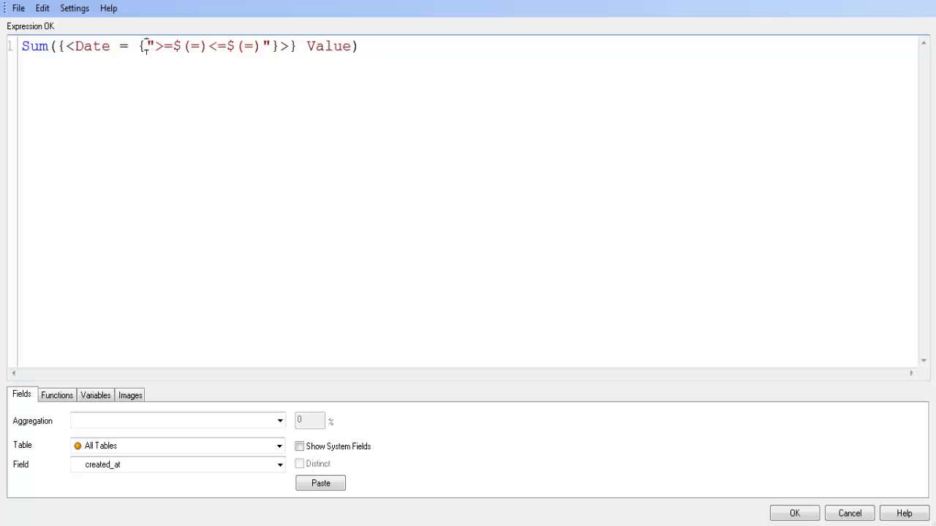
{"action": "left_click_drag", "start_coordinate": [145, 46], "coordinate": [274, 48]}
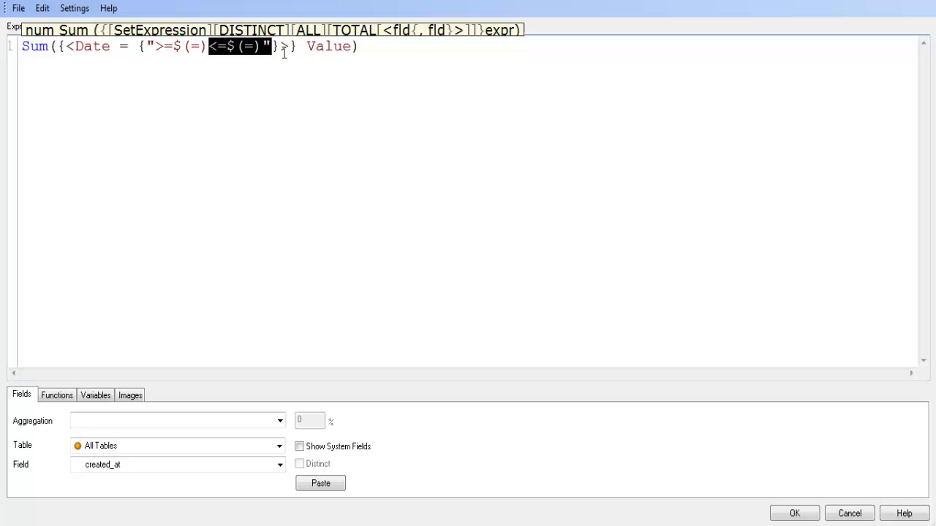
{"action": "left_click", "coordinate": [411, 47]}
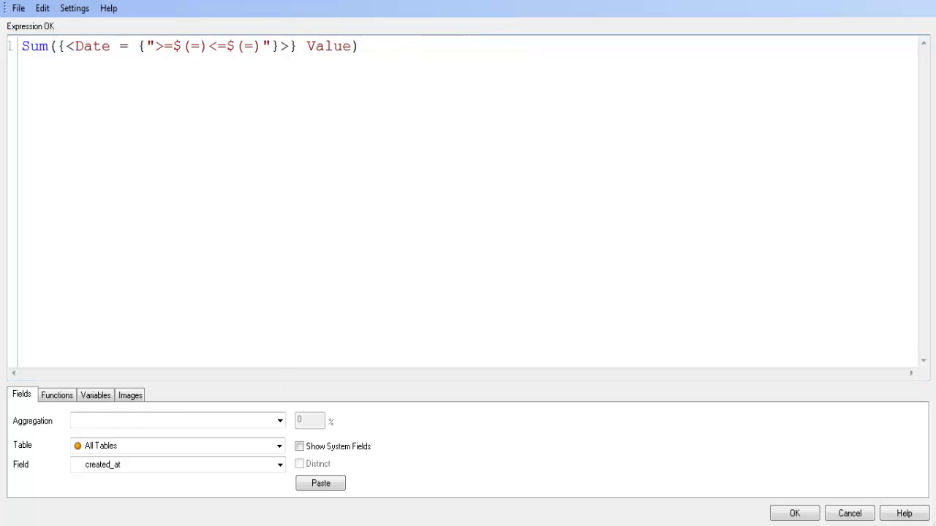